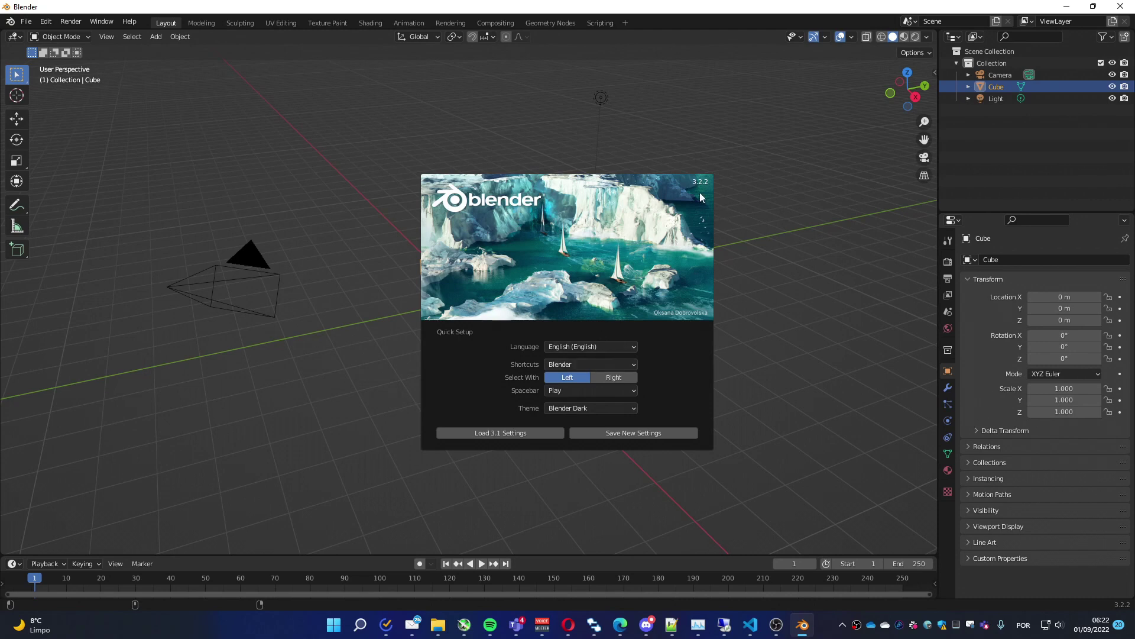
# Save the quick setup with right-click selection and Spacebar set to Tools
pyautogui.click(609, 380)
pyautogui.click(593, 393)
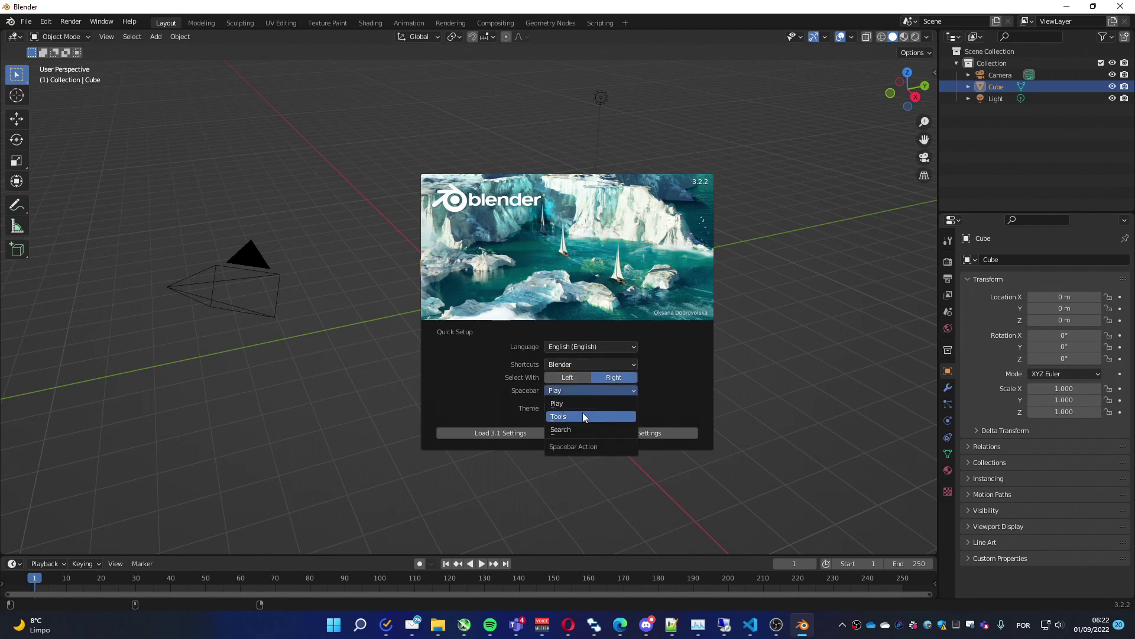
pyautogui.click(583, 412)
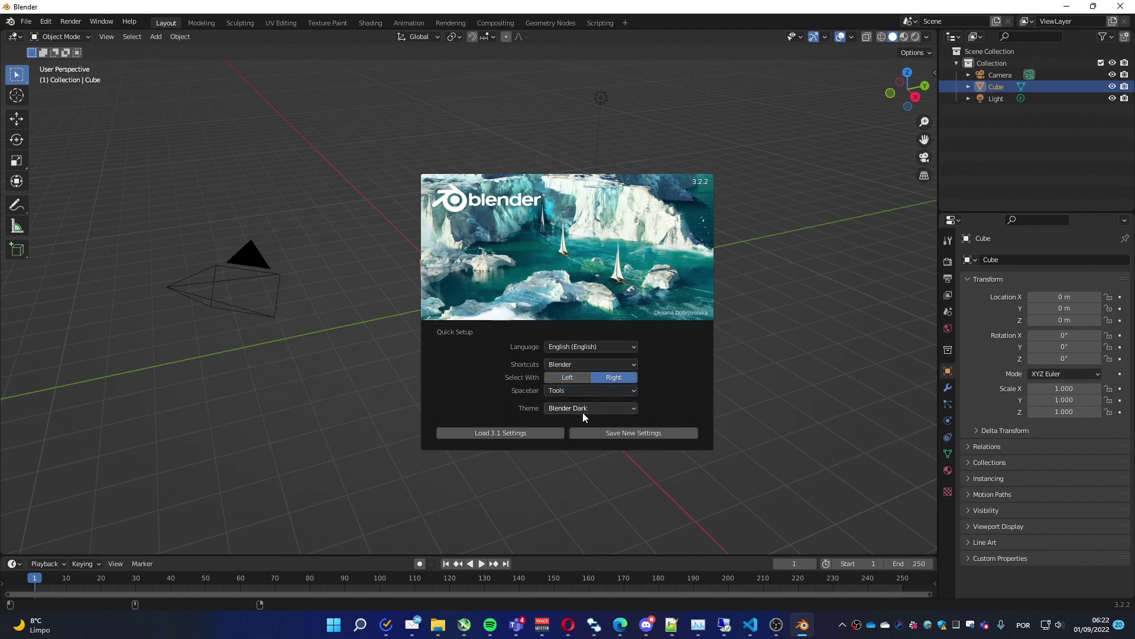
pyautogui.click(617, 434)
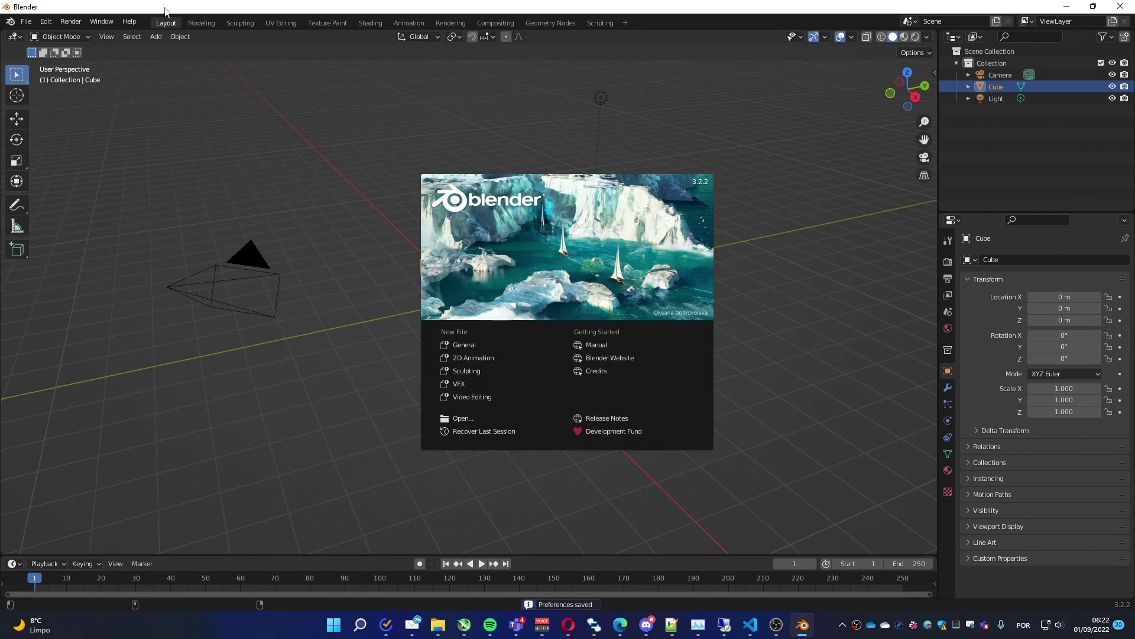
# Unmaximize the Blender window and snap it into a larger area
pyautogui.moveTo(165, 11); pyautogui.dragTo(324, 22)
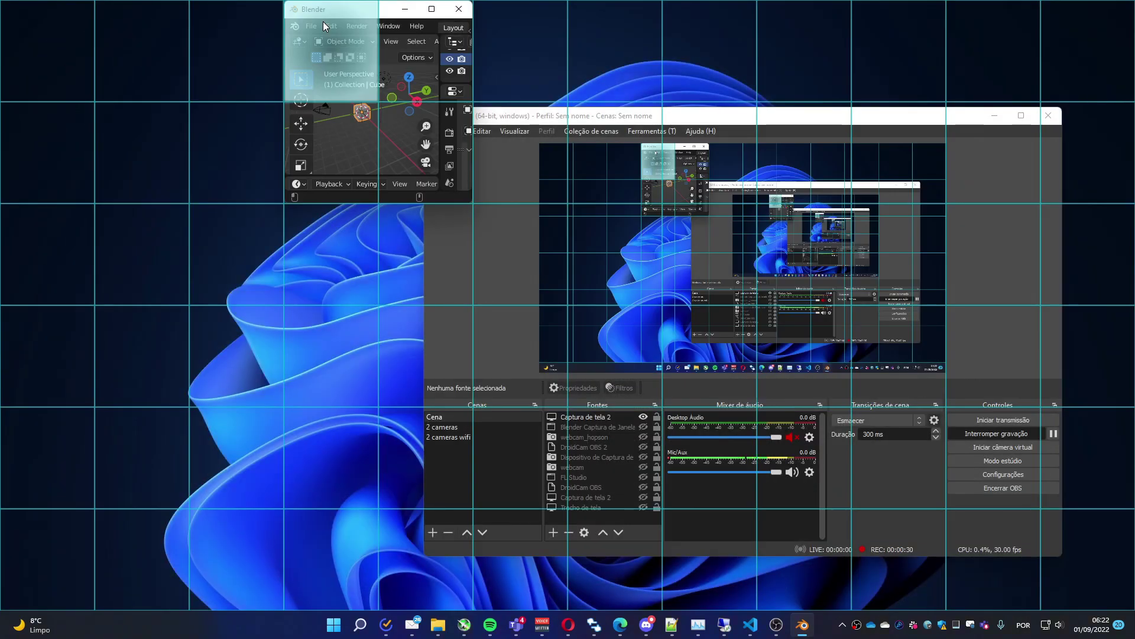
pyautogui.moveTo(323, 21); pyautogui.dragTo(974, 465)
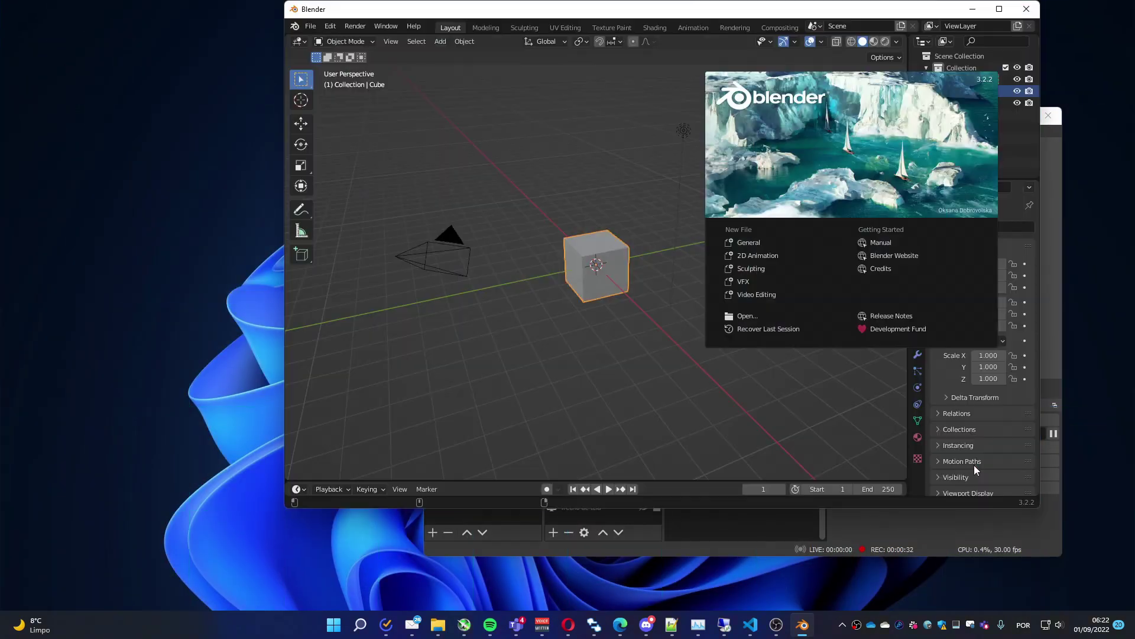
pyautogui.moveTo(735, 19); pyautogui.dragTo(824, 20)
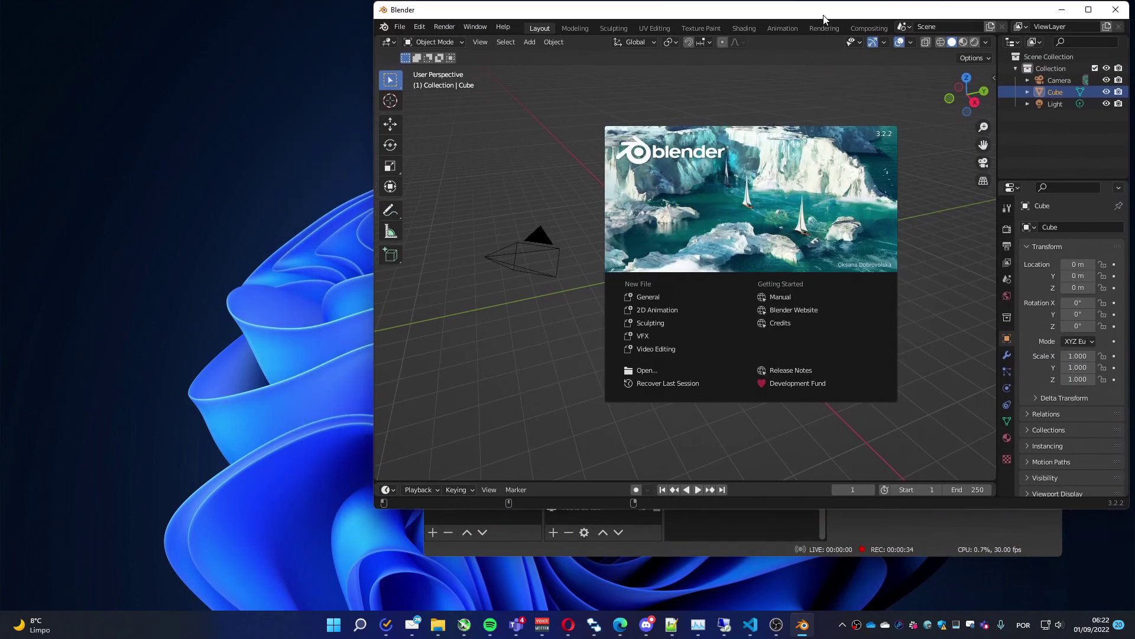
# Close the splash and show the system console at the desktop's top-left
pyautogui.click(476, 27)
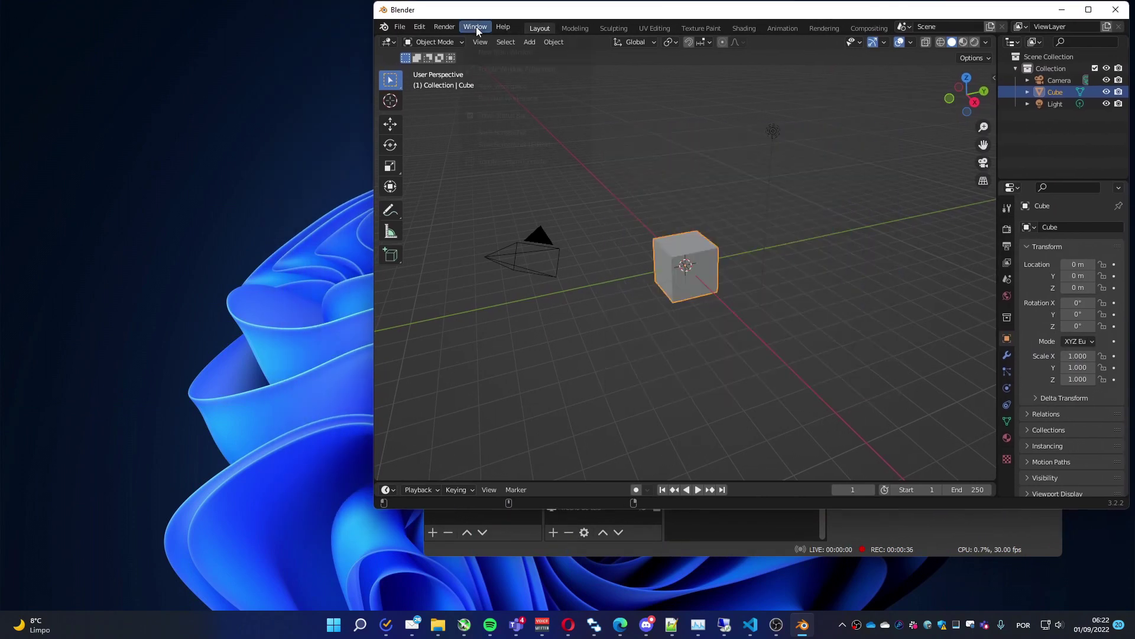
pyautogui.click(494, 160)
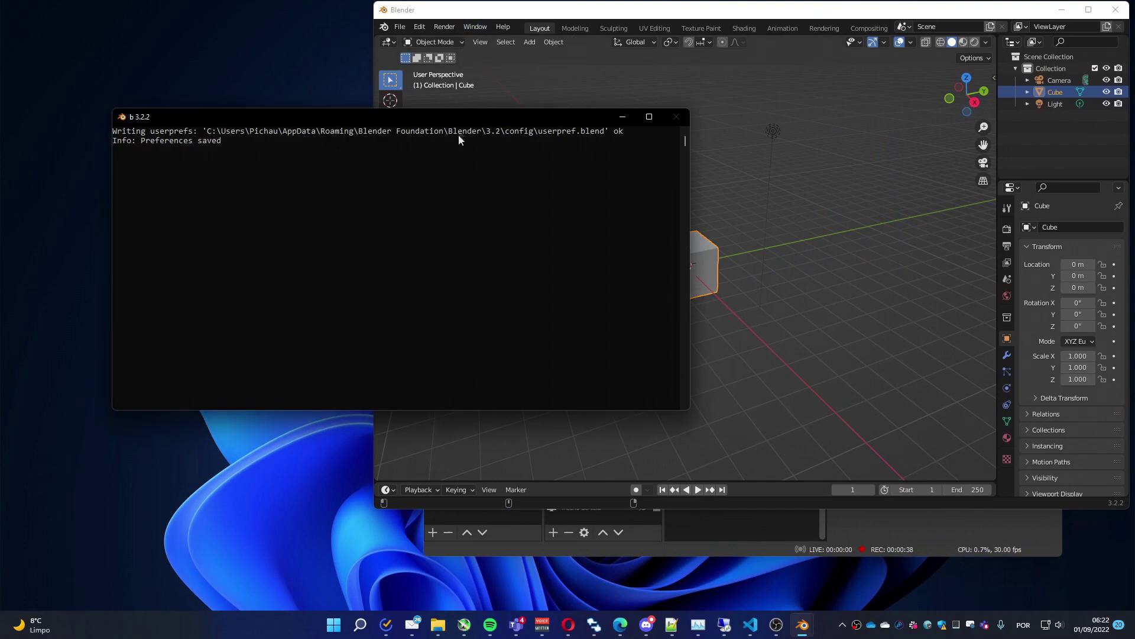
pyautogui.moveTo(459, 118); pyautogui.dragTo(353, 23)
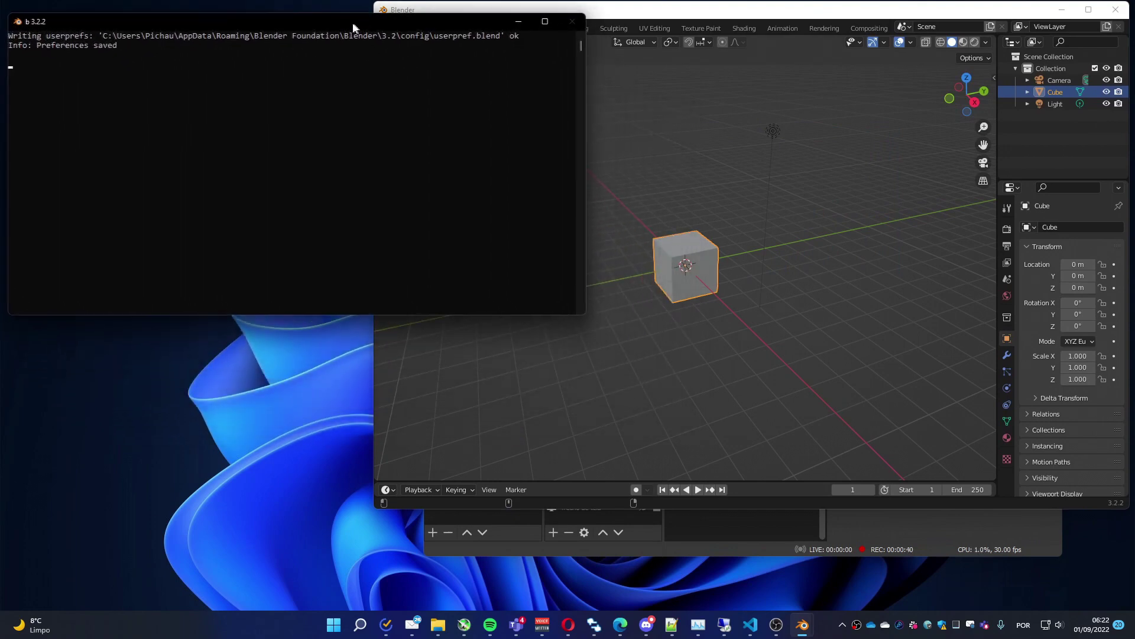
pyautogui.click(486, 11)
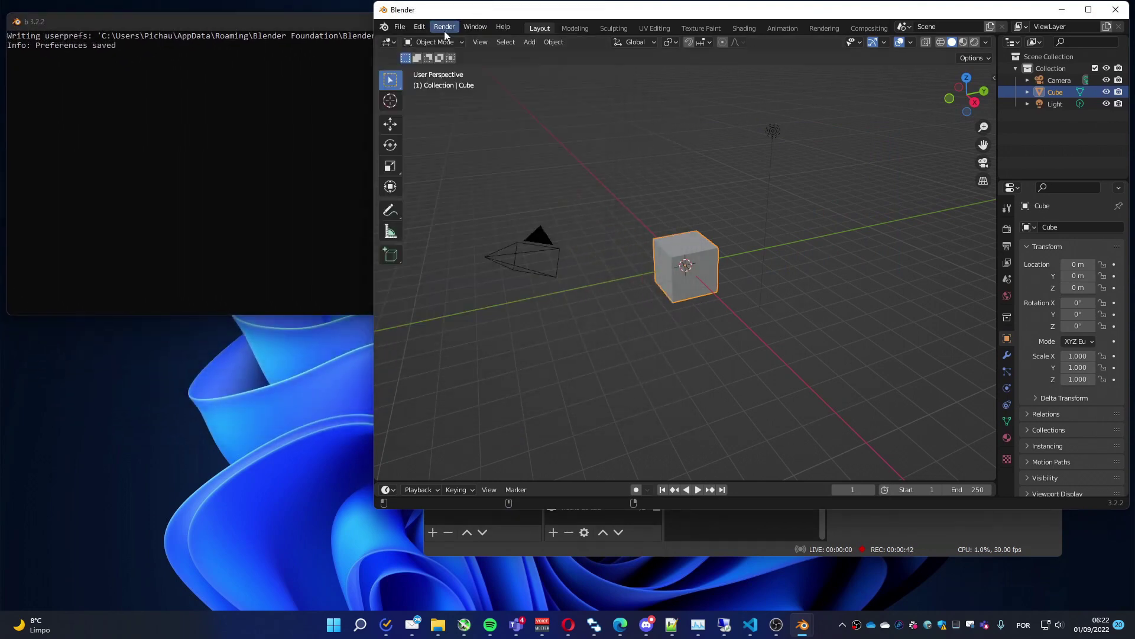
# Install the add-on from D:\0_programacao\CEB_Stable_Diffusion_prj\CEB_Stable_Diffusion.zip via Preferences
pyautogui.click(420, 32)
pyautogui.click(444, 197)
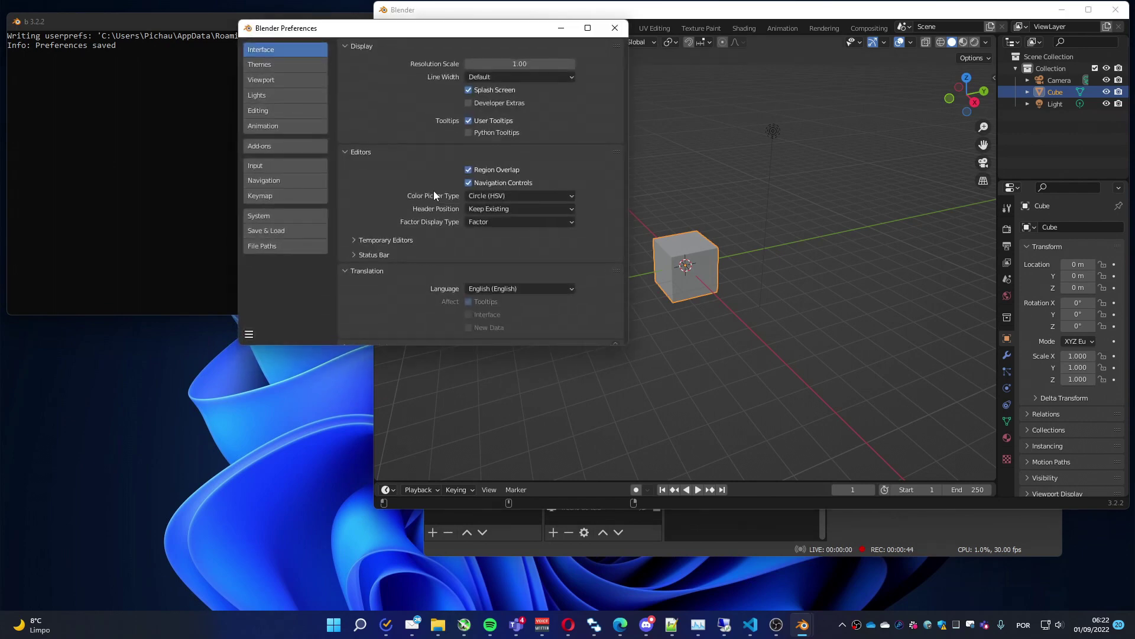
pyautogui.click(271, 150)
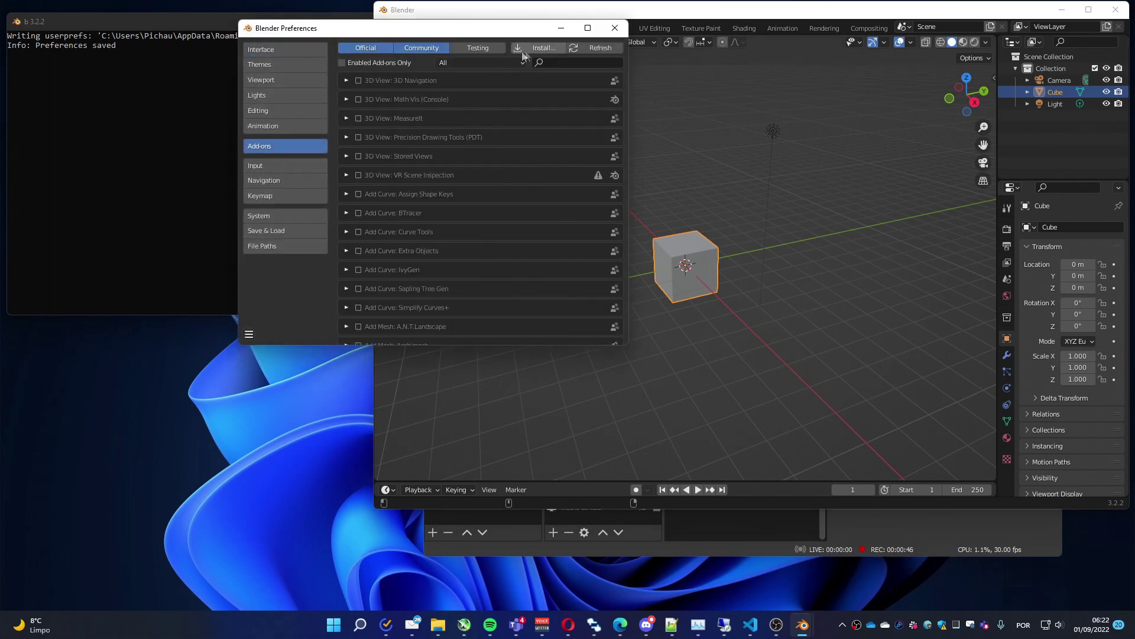
pyautogui.click(525, 56)
pyautogui.click(162, 59)
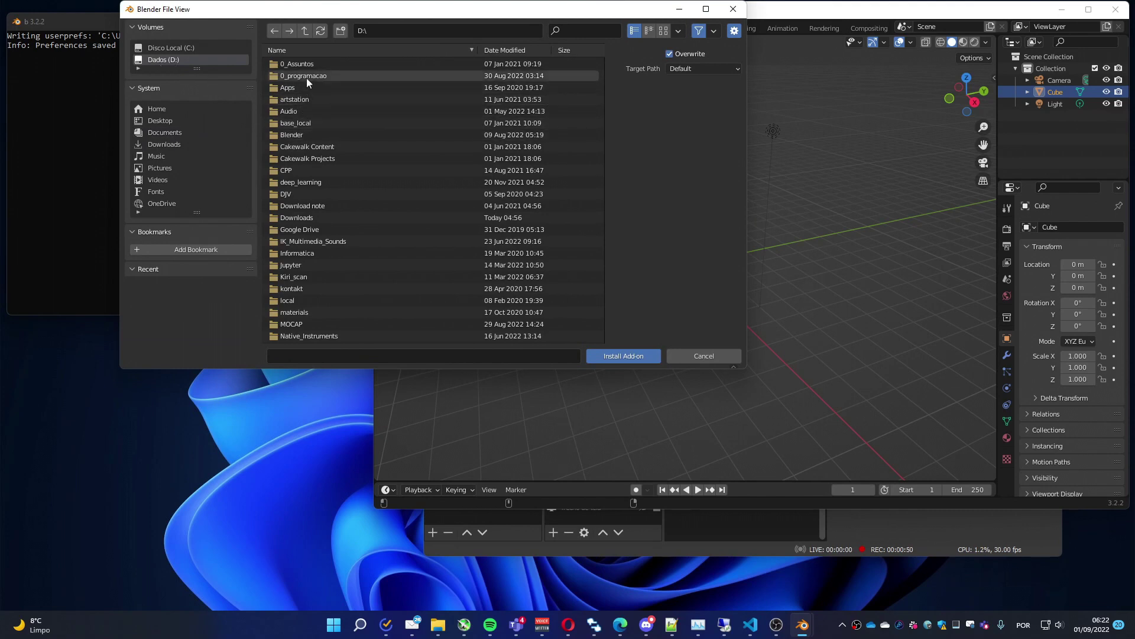
pyautogui.click(307, 76)
pyautogui.doubleClick(307, 76)
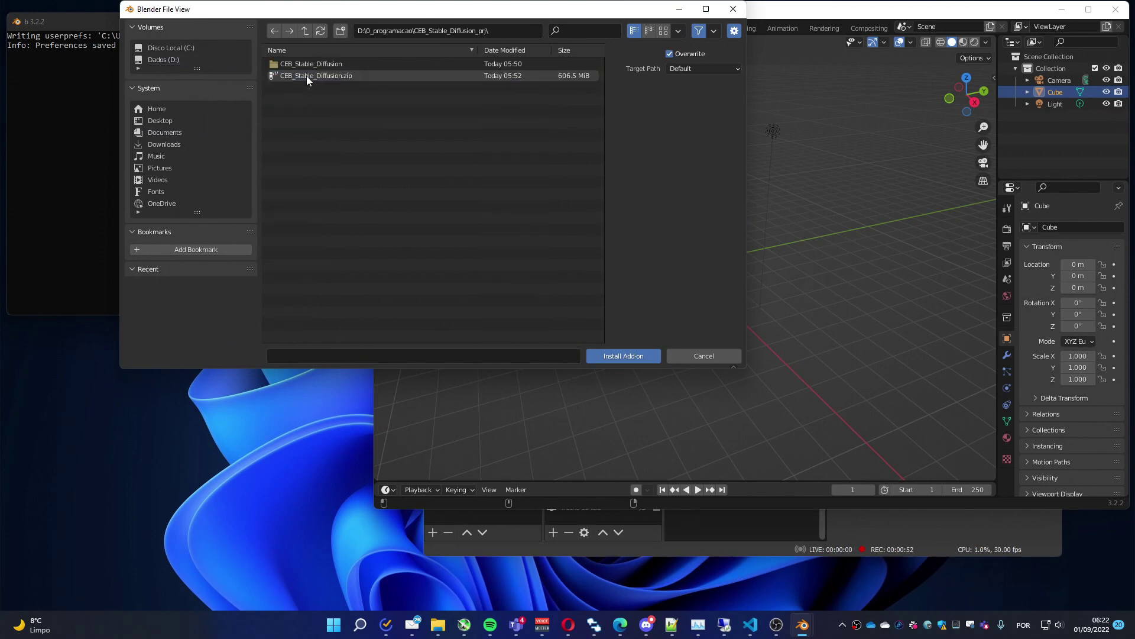
pyautogui.doubleClick(308, 81)
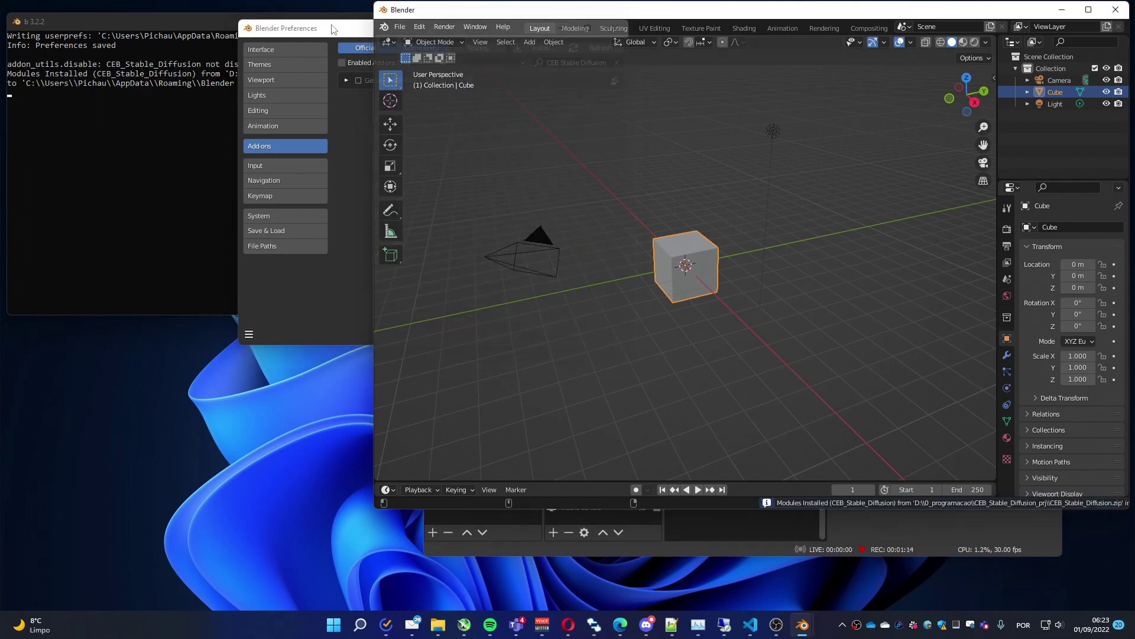
# Enable the CEB Stable Diffusion add-on, expand its details, and close Preferences
pyautogui.click(333, 29)
pyautogui.click(359, 81)
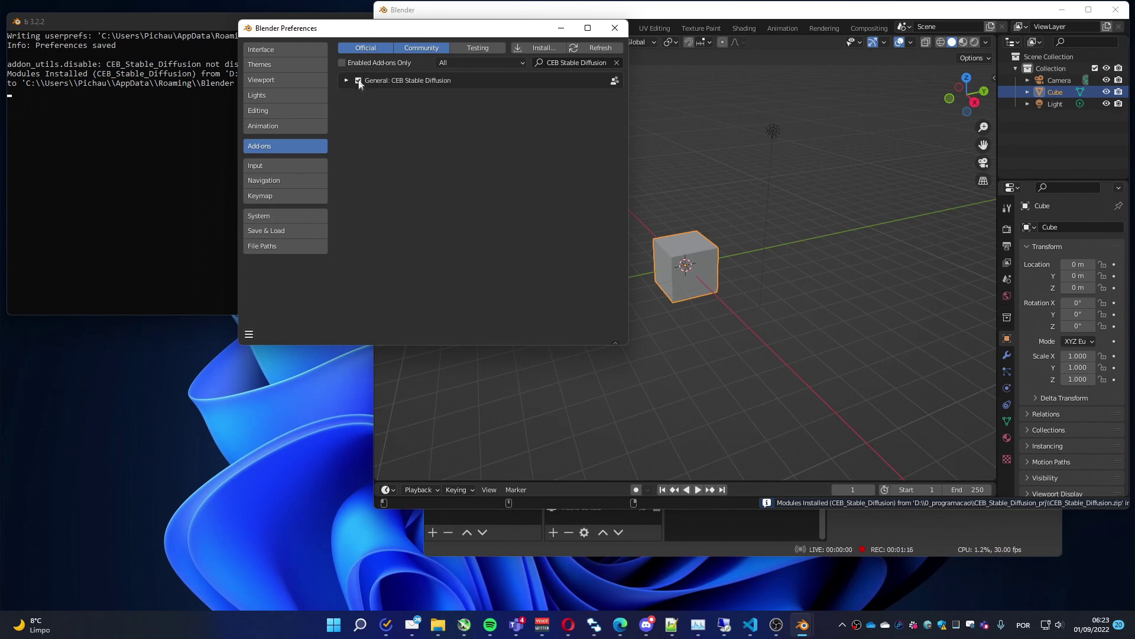
pyautogui.click(351, 82)
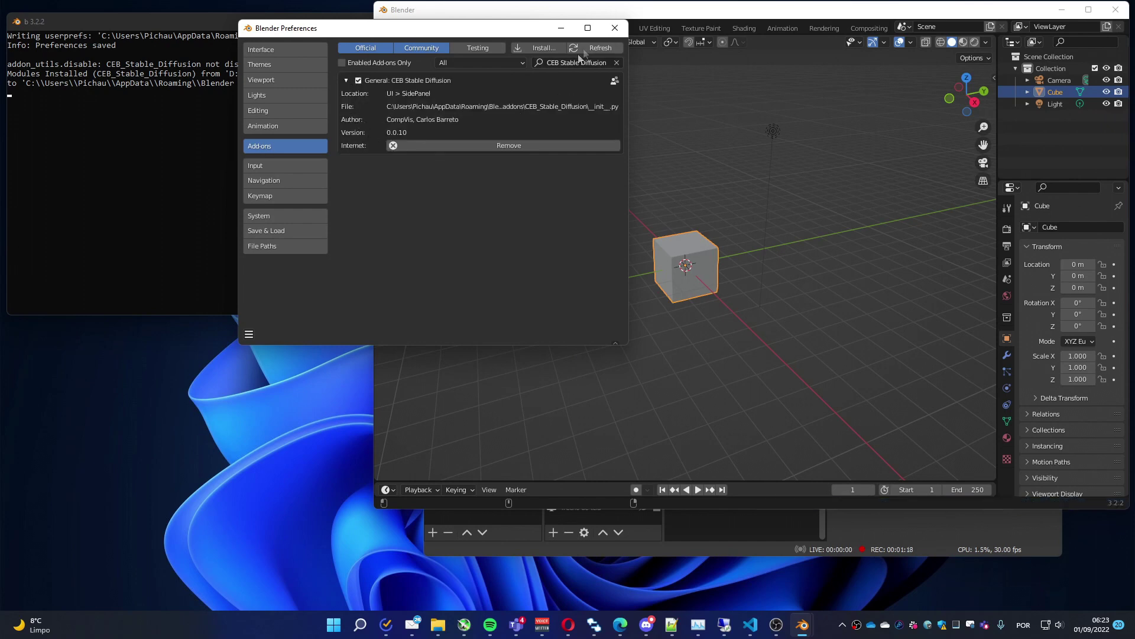
pyautogui.click(615, 28)
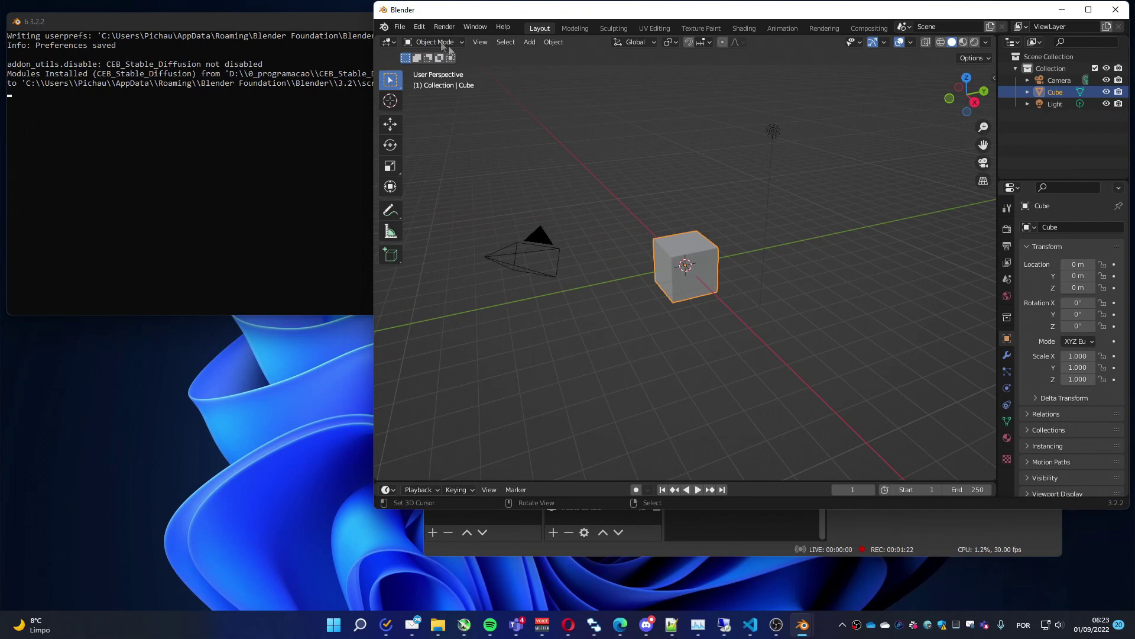
# Turn the 3D view into an Image Editor showing the CEB Stable Diffusion sidebar panel, then switch to Scripting
pyautogui.click(396, 45)
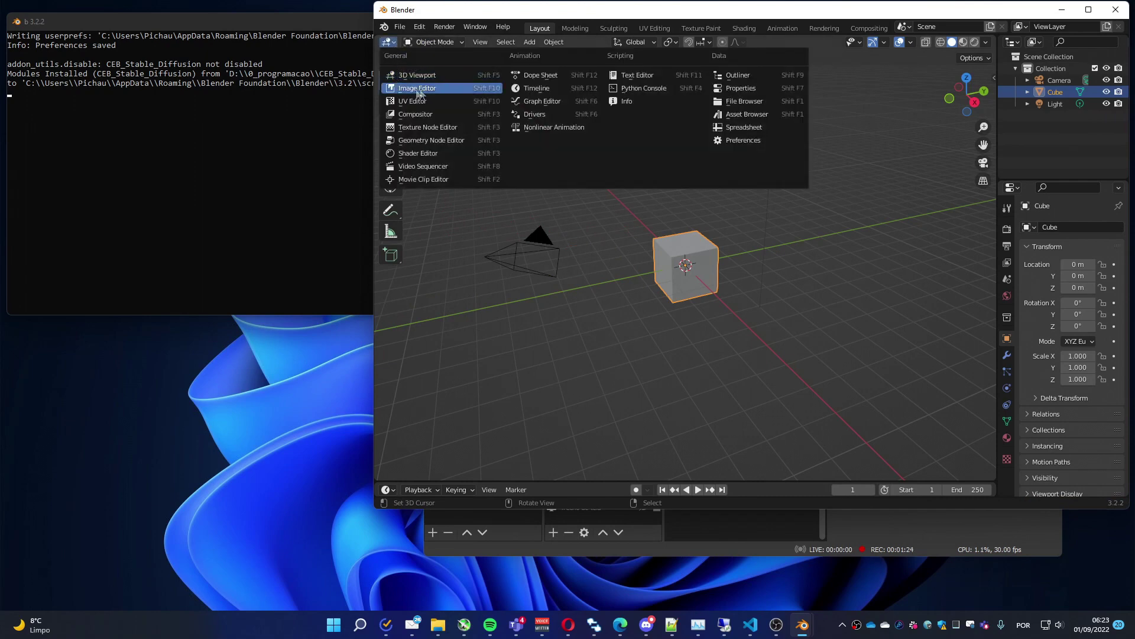
pyautogui.click(418, 89)
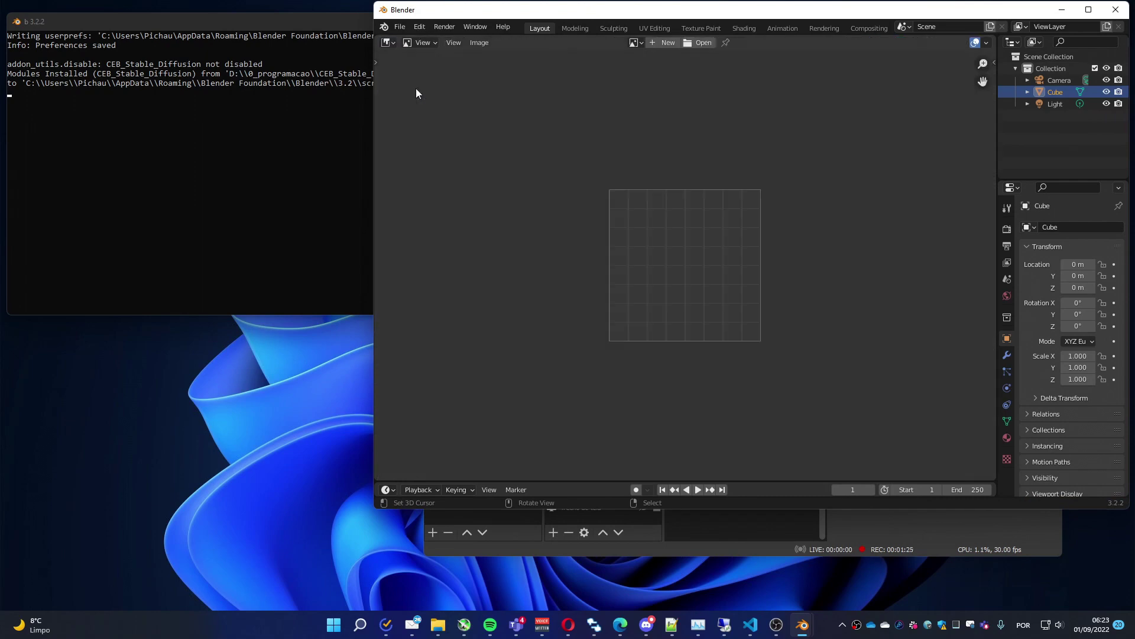
pyautogui.click(994, 64)
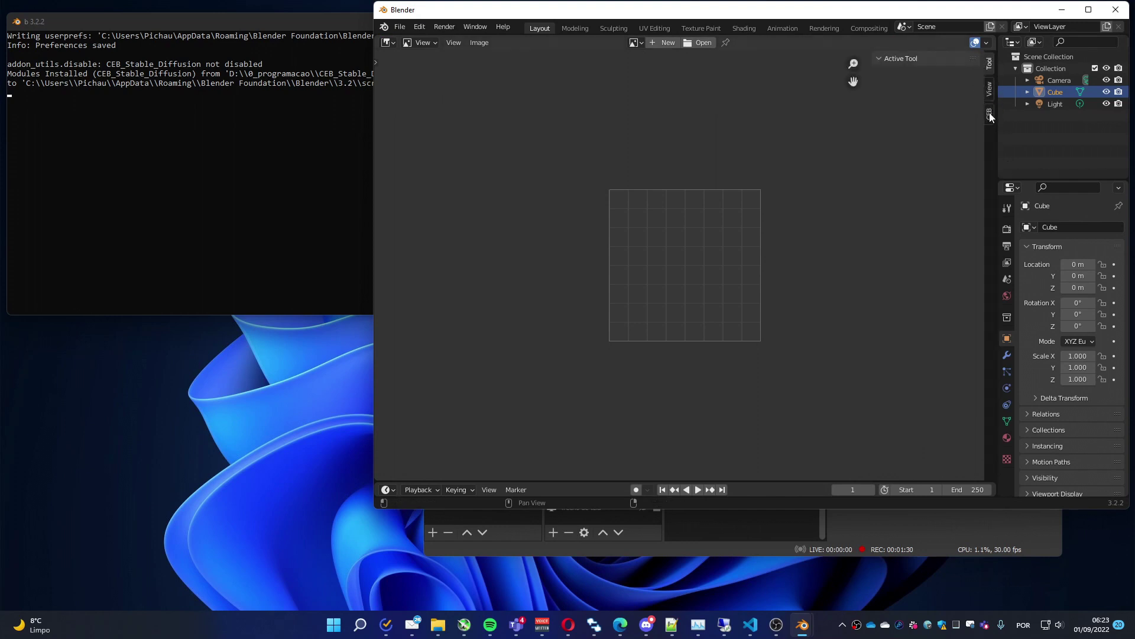
pyautogui.click(991, 115)
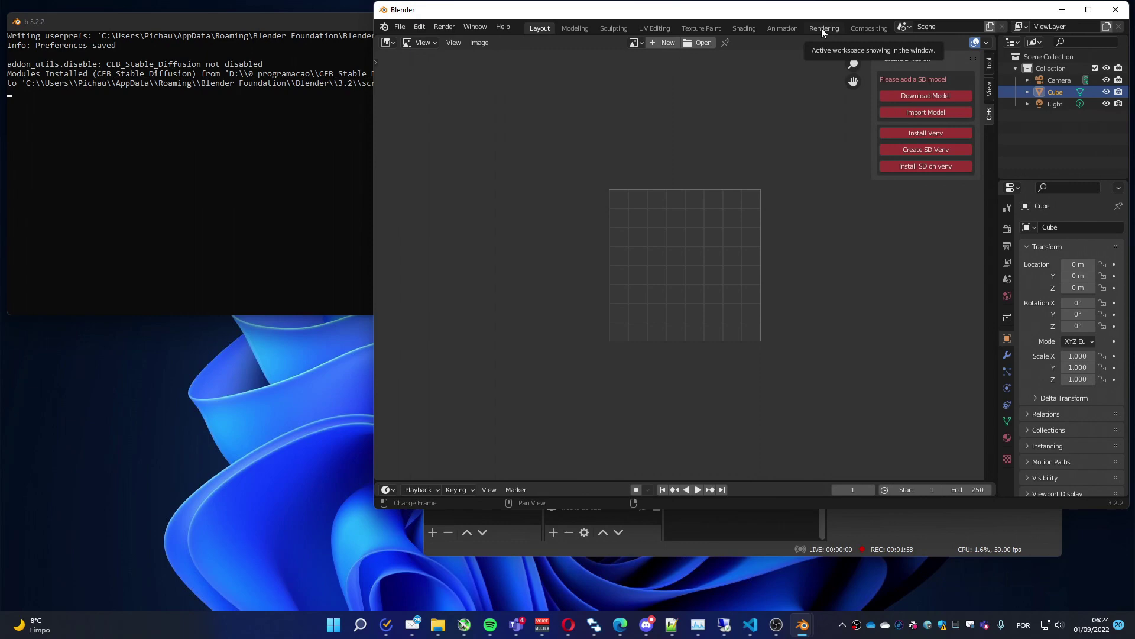
pyautogui.scroll(-3, 821, 28)
pyautogui.click(852, 27)
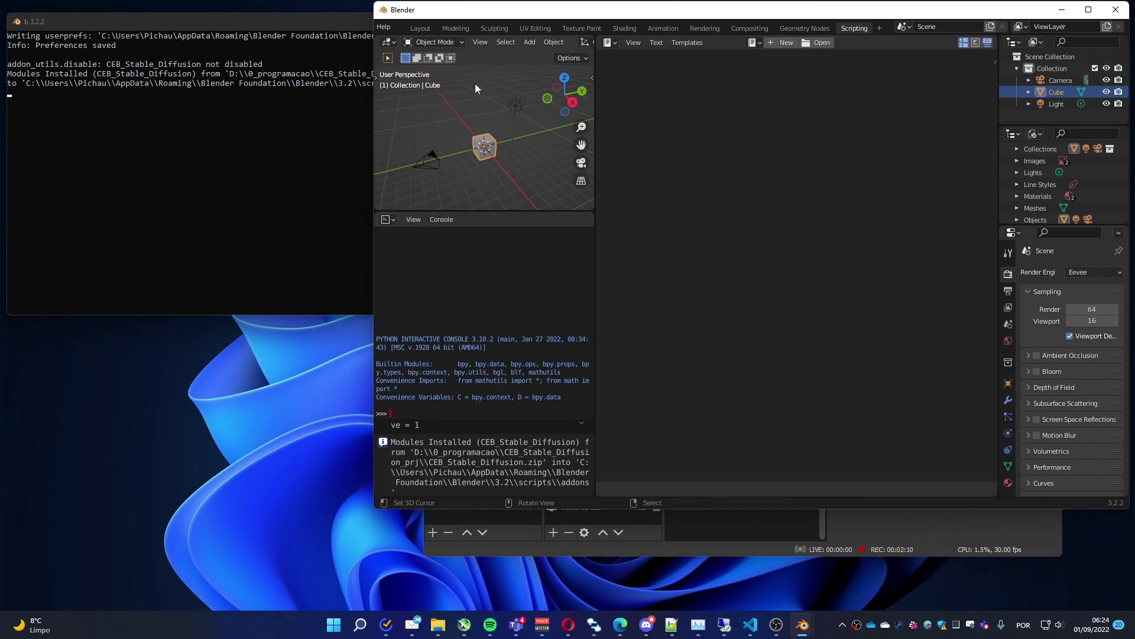
pyautogui.click(420, 28)
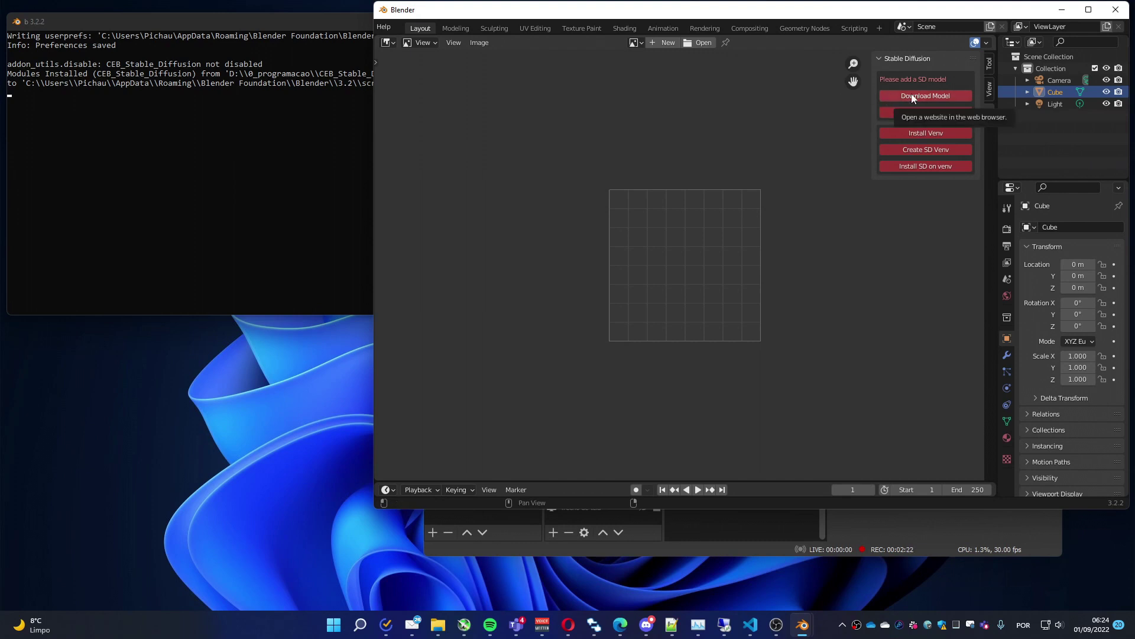
pyautogui.click(902, 97)
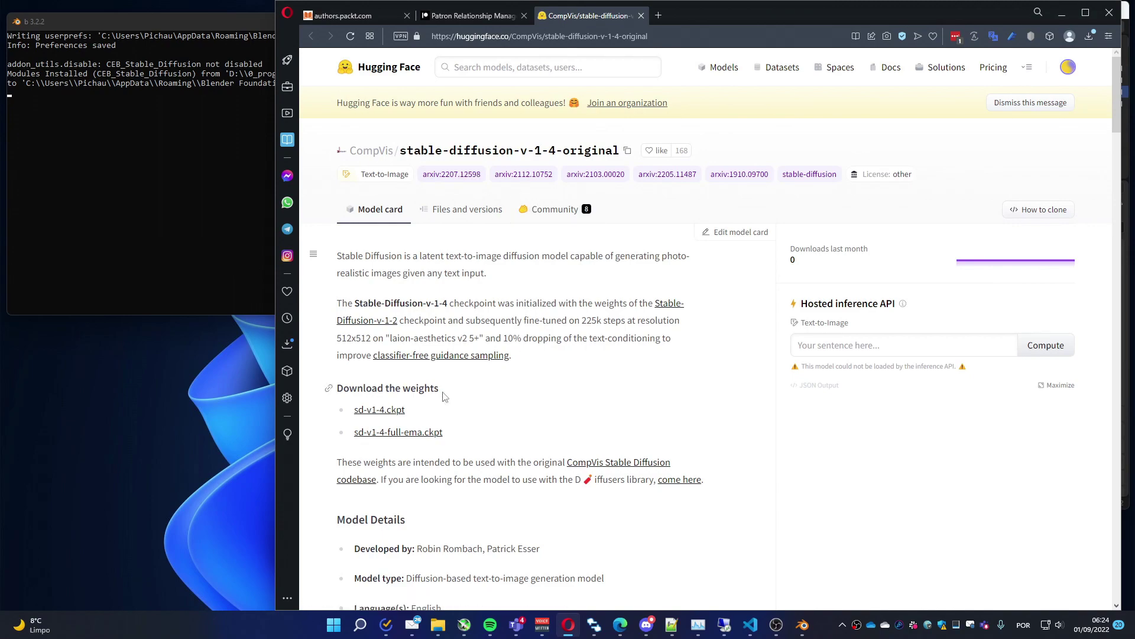
pyautogui.scroll(-3, 568, 391)
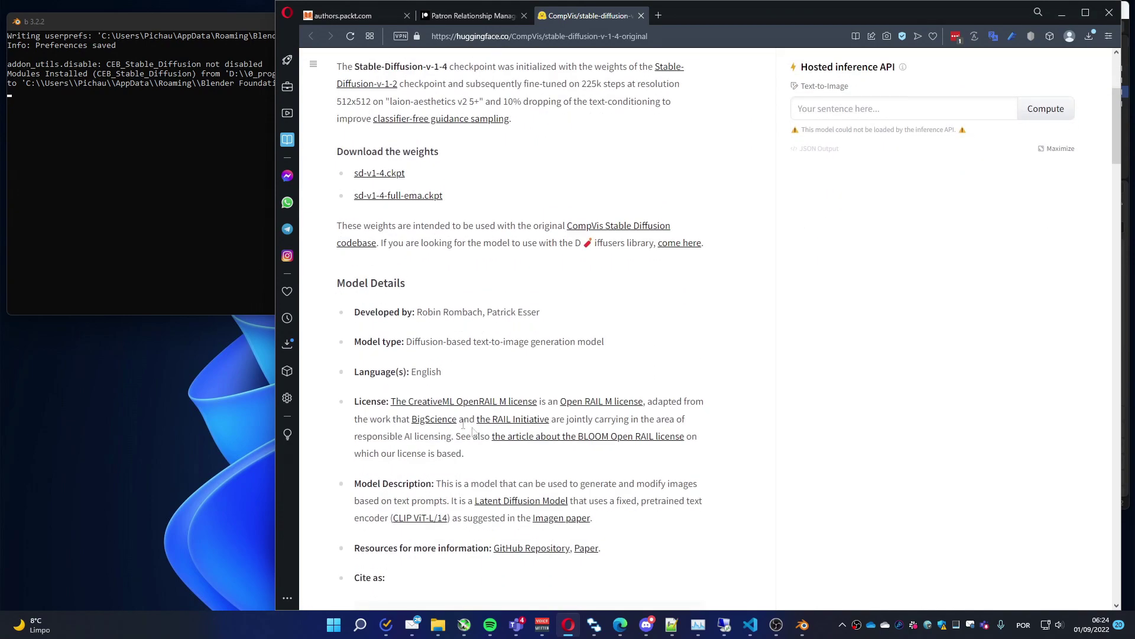
pyautogui.scroll(-3, 587, 358)
pyautogui.scroll(6, 544, 448)
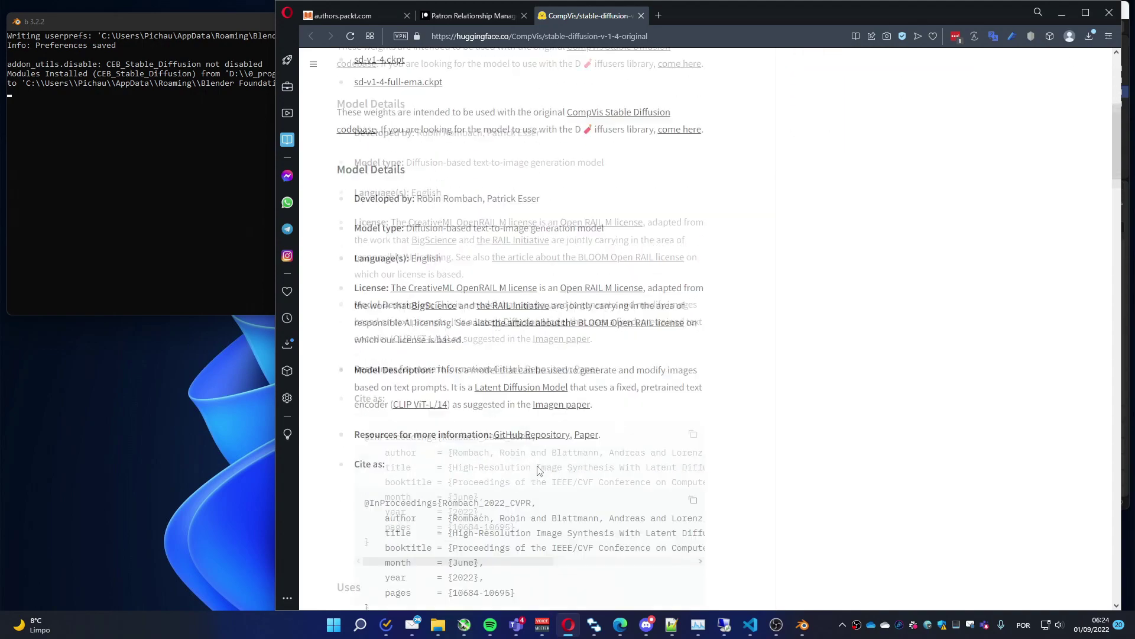
pyautogui.scroll(-3, 543, 447)
pyautogui.scroll(3, 549, 452)
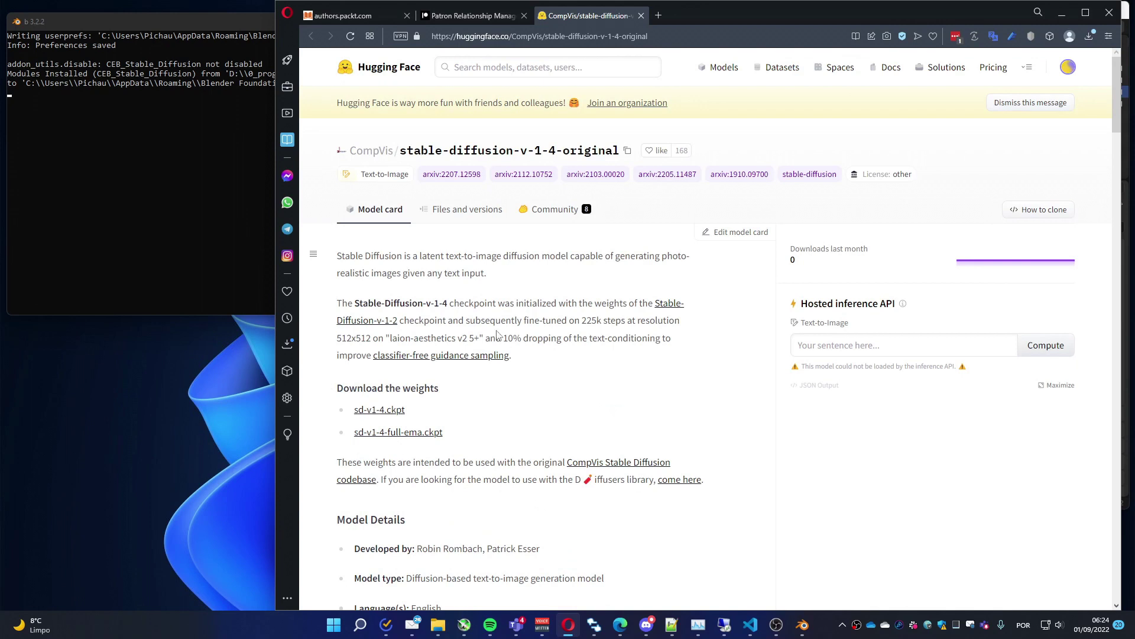
# List the repository's files, including sd-v1-4.ckpt and sd-v1-4-full-ema.ckpt
pyautogui.click(448, 216)
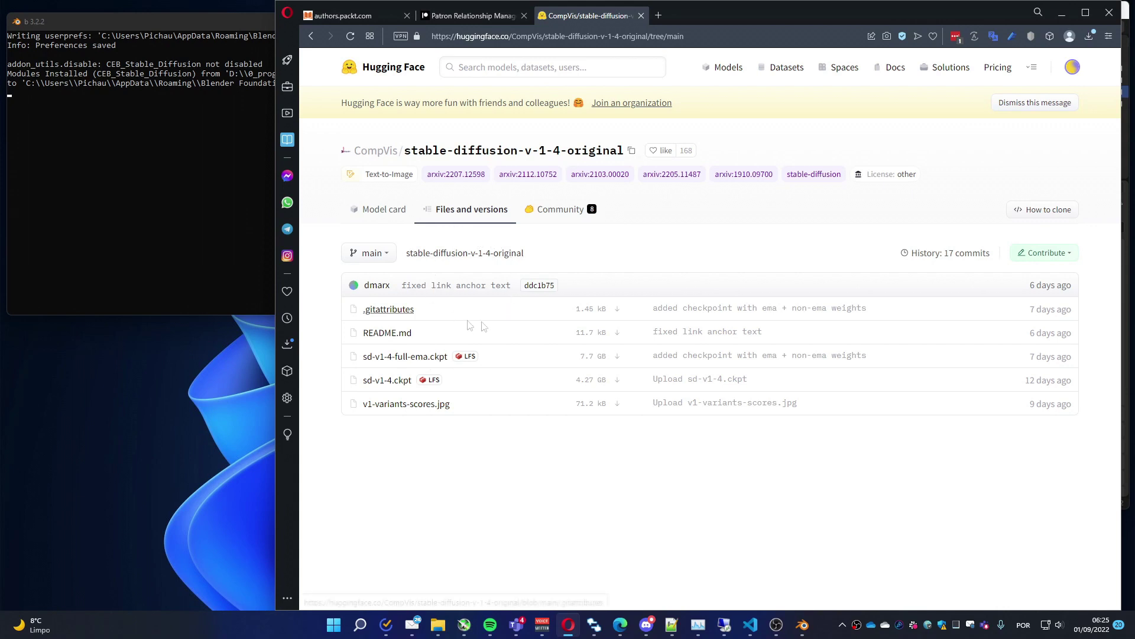
# Close the Hugging Face tab and minimize the browser to return to Blender
pyautogui.click(641, 16)
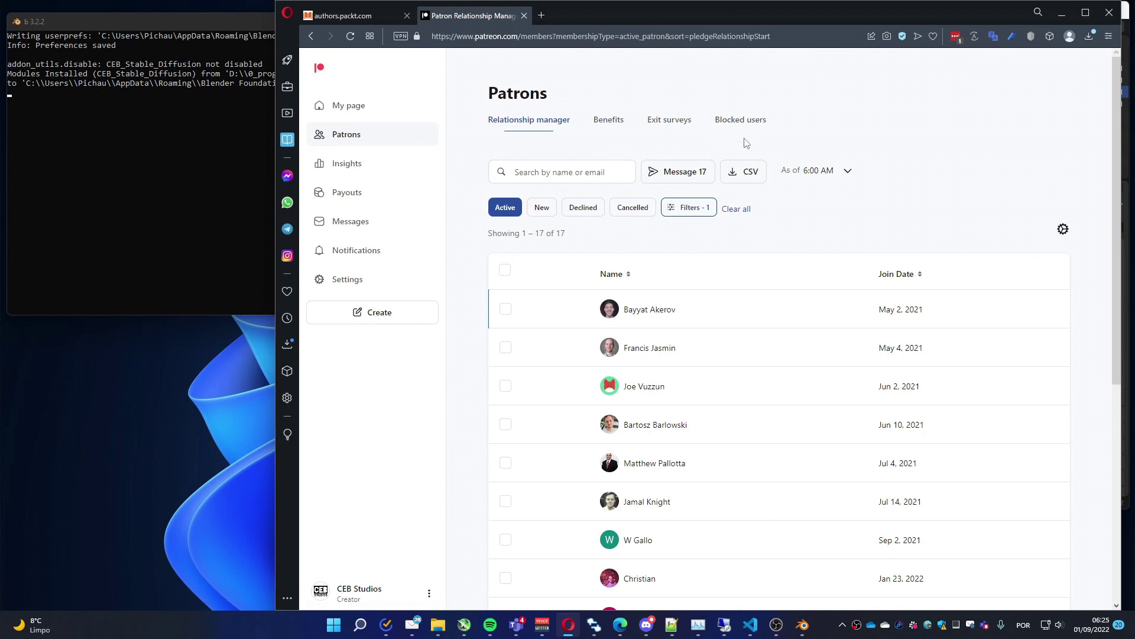
pyautogui.scroll(-1, 745, 143)
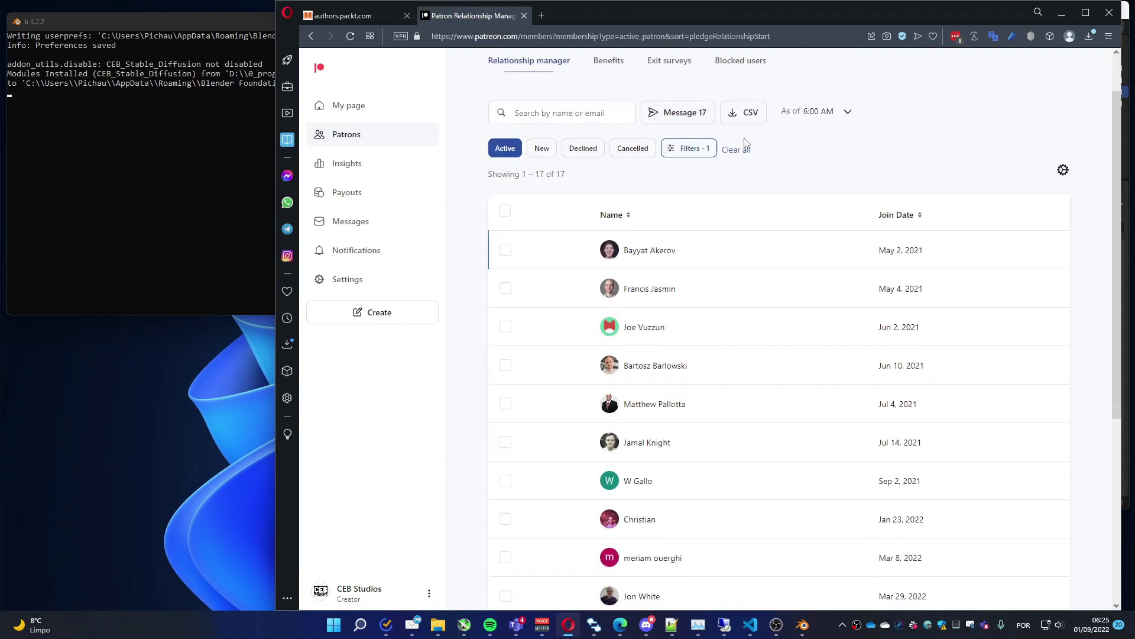
pyautogui.scroll(1, 745, 143)
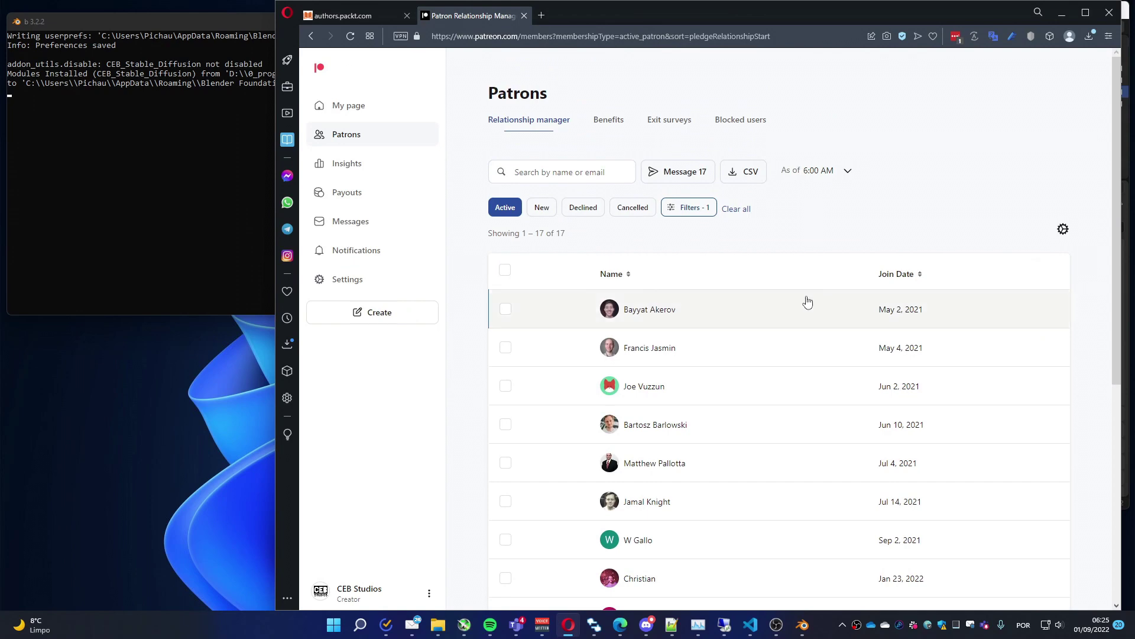
pyautogui.scroll(-1, 807, 303)
pyautogui.scroll(-2, 797, 309)
pyautogui.scroll(-2, 797, 310)
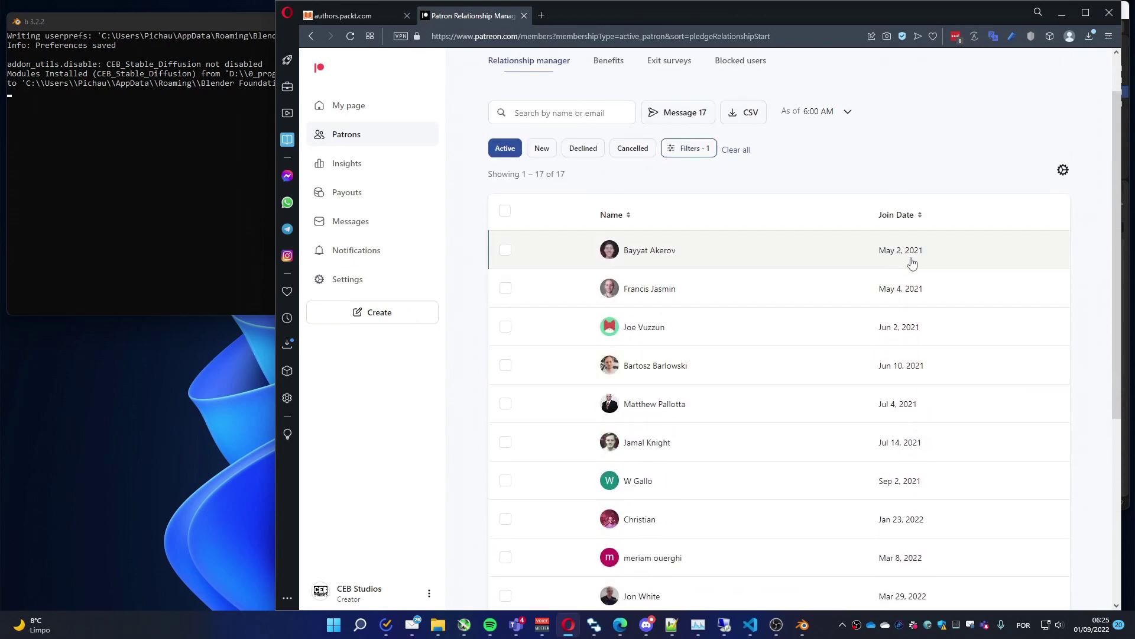
pyautogui.scroll(-2, 912, 263)
pyautogui.scroll(-1, 911, 263)
pyautogui.scroll(-1, 909, 264)
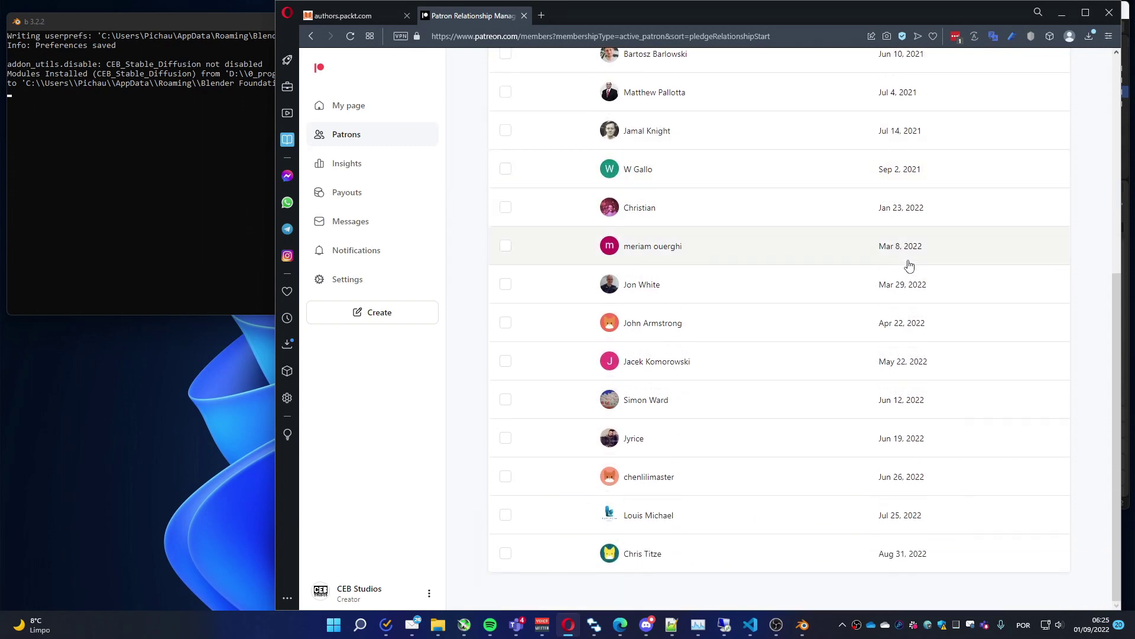
pyautogui.scroll(3, 909, 263)
pyautogui.scroll(1, 888, 249)
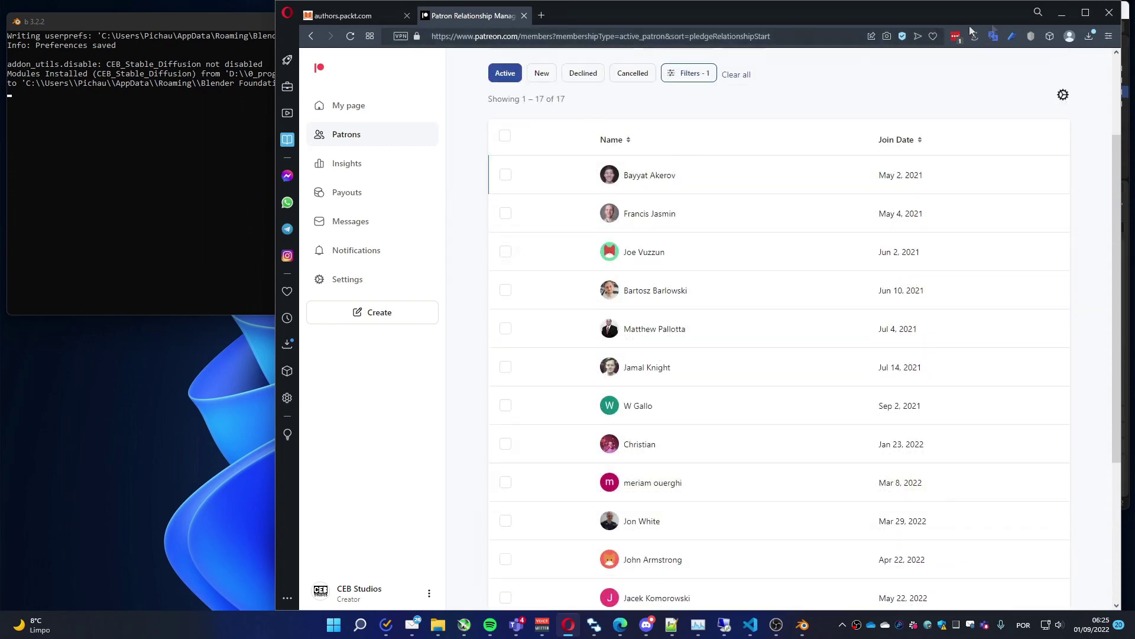
pyautogui.click(1063, 13)
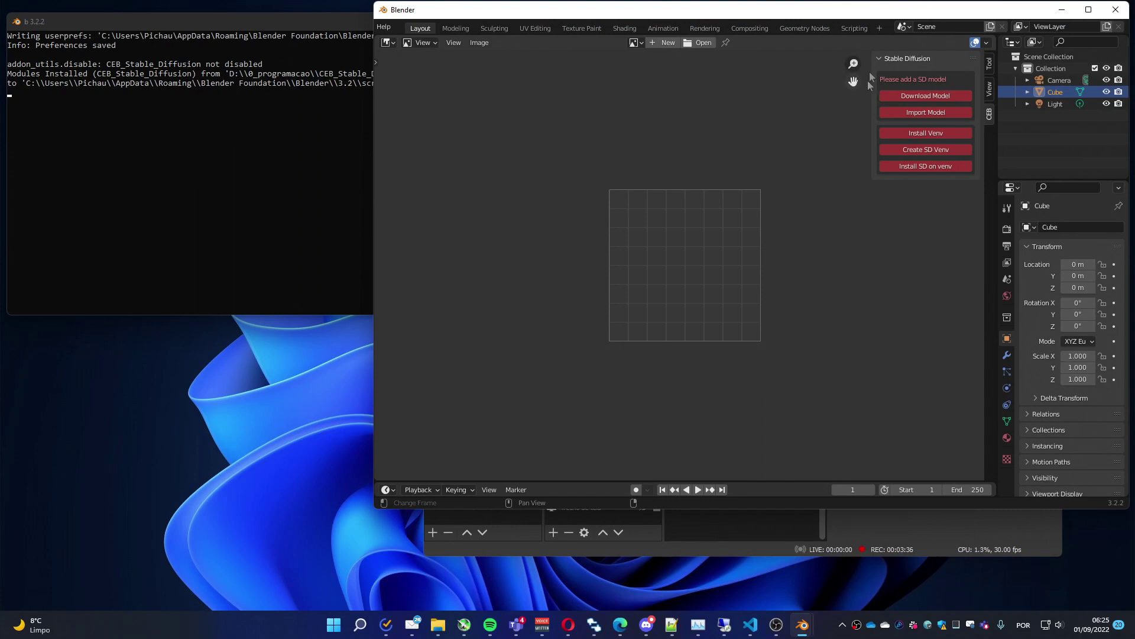
# Import sd-v1-4.ckpt from D:\MOCAP\stable diffusion as the add-on's model
pyautogui.click(905, 118)
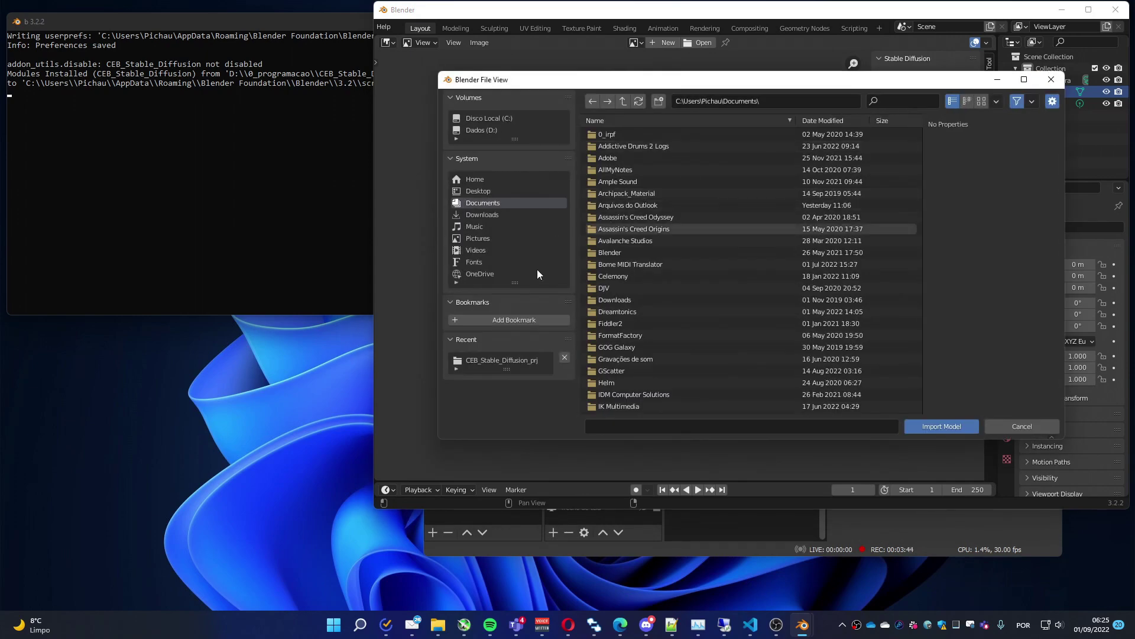
pyautogui.click(491, 134)
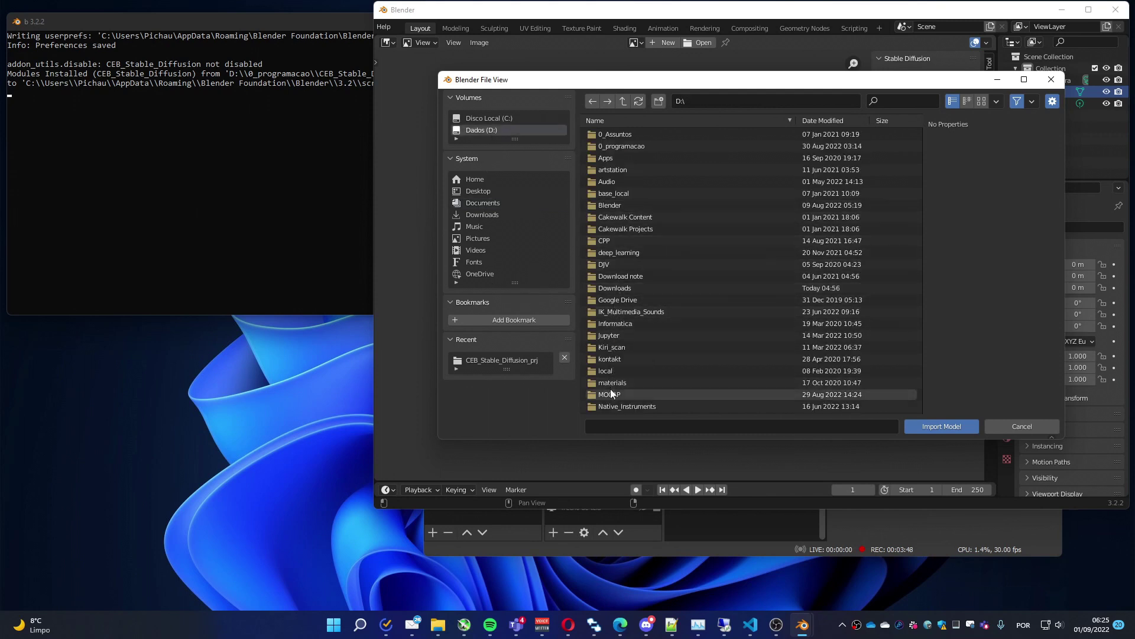
pyautogui.click(610, 390)
pyautogui.click(612, 204)
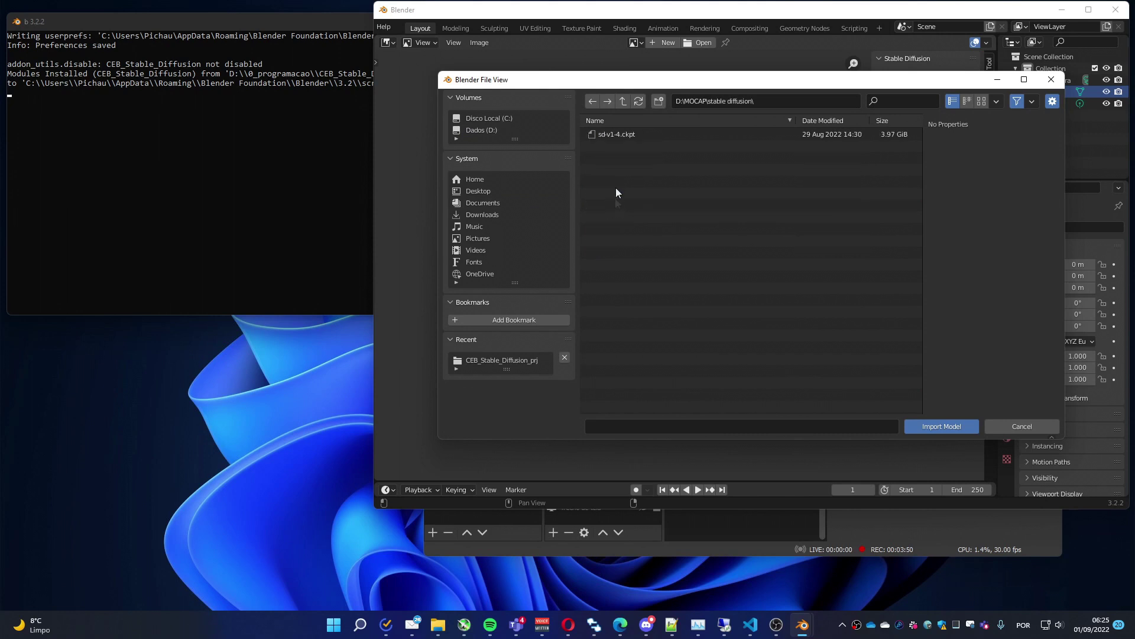
pyautogui.doubleClick(613, 135)
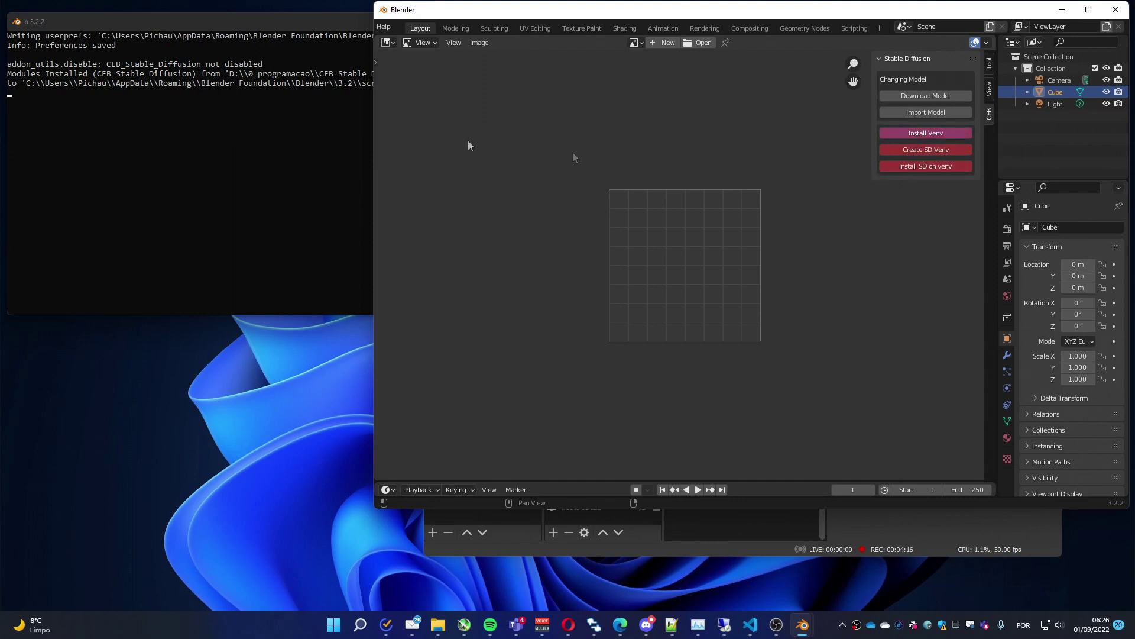
# Install virtualenv and create the SD venv, watching the console report CPython 3.10.2
pyautogui.click(235, 28)
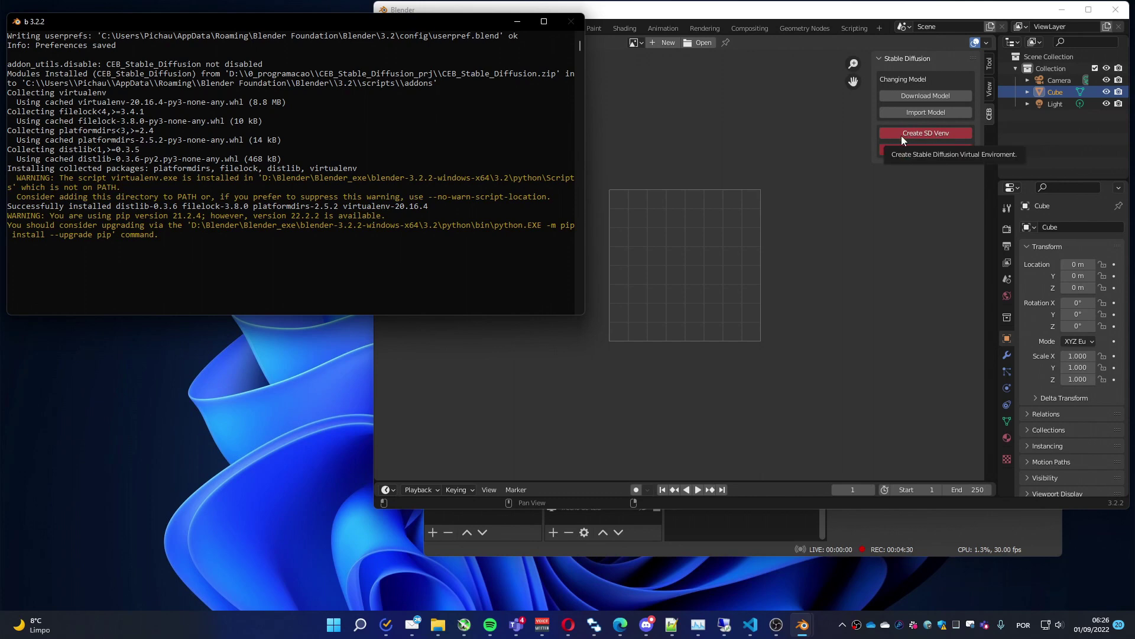
pyautogui.click(902, 136)
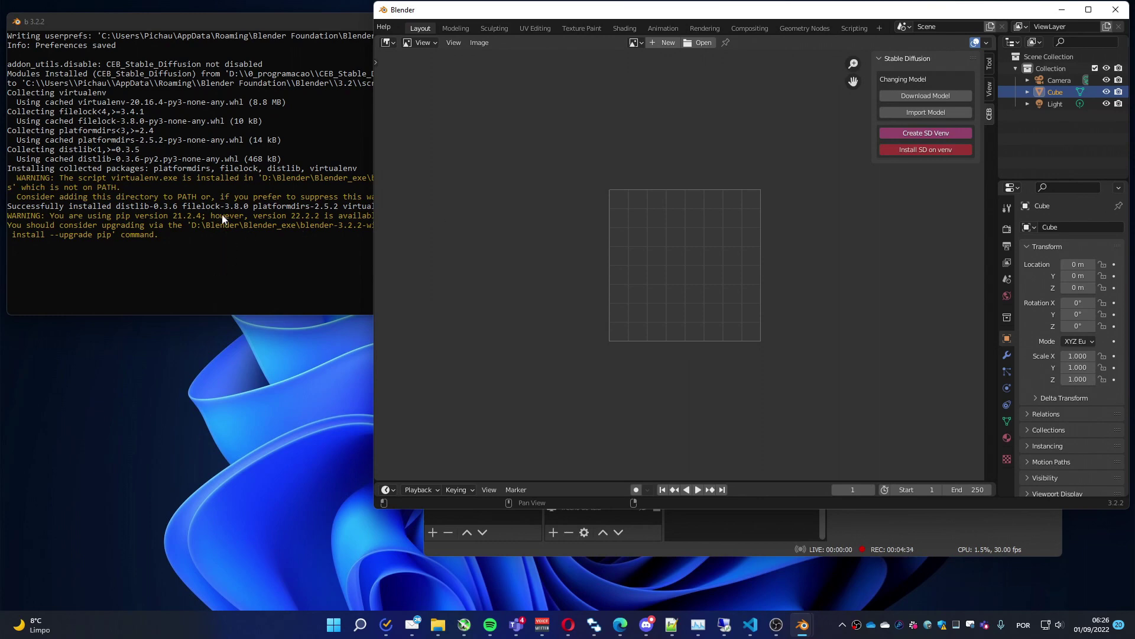
pyautogui.click(252, 22)
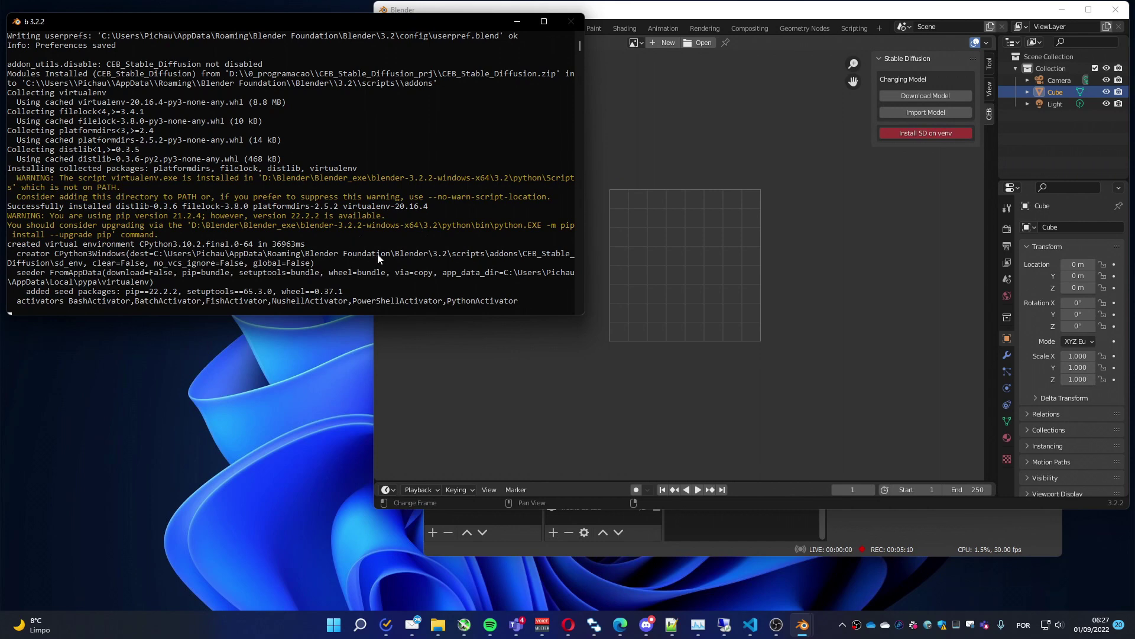
pyautogui.click(916, 131)
# Install Stable Diffusion into the venv, moving the installer console aside while it clones
pyautogui.click(907, 133)
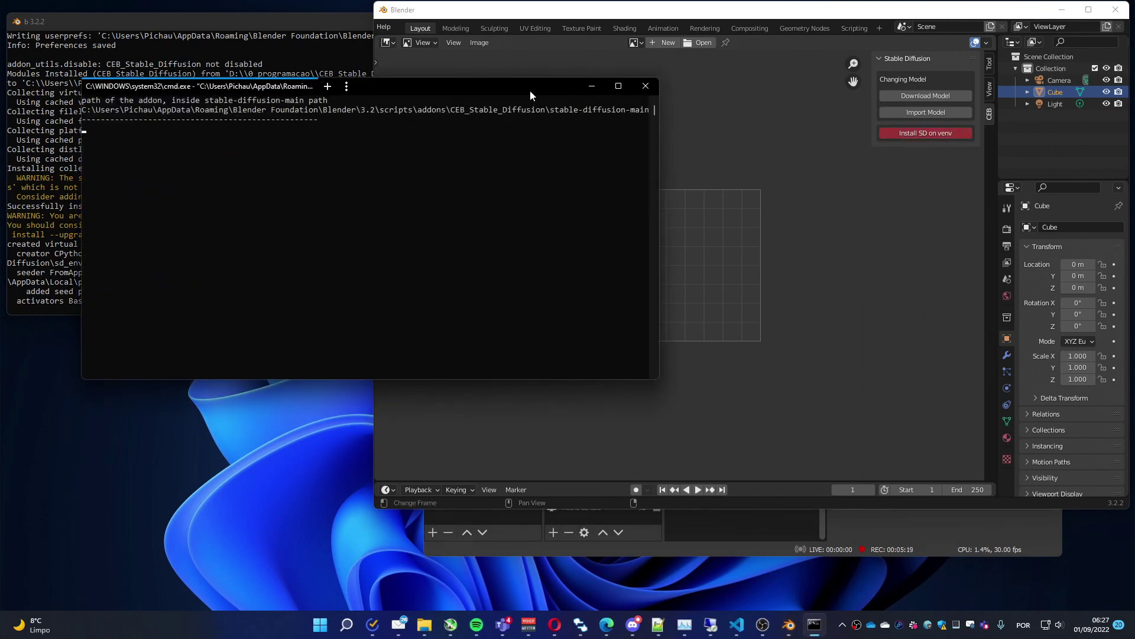
pyautogui.moveTo(530, 90)
pyautogui.mouseDown()
pyautogui.moveTo(517, 172)
pyautogui.moveTo(513, 143)
pyautogui.mouseUp()
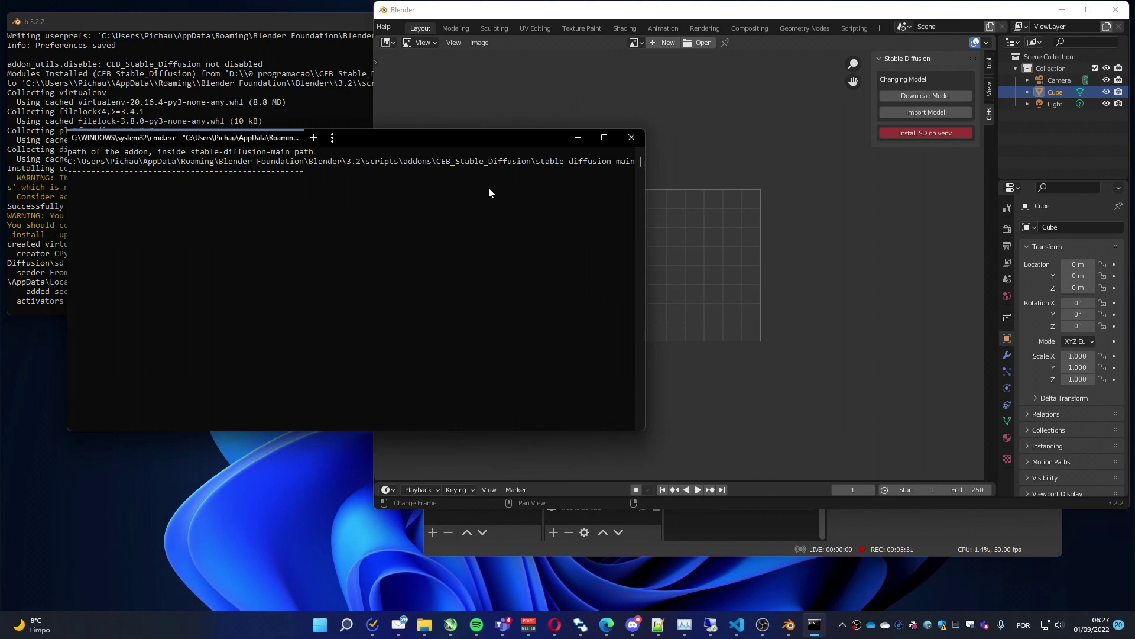
pyautogui.moveTo(486, 143); pyautogui.dragTo(466, 145)
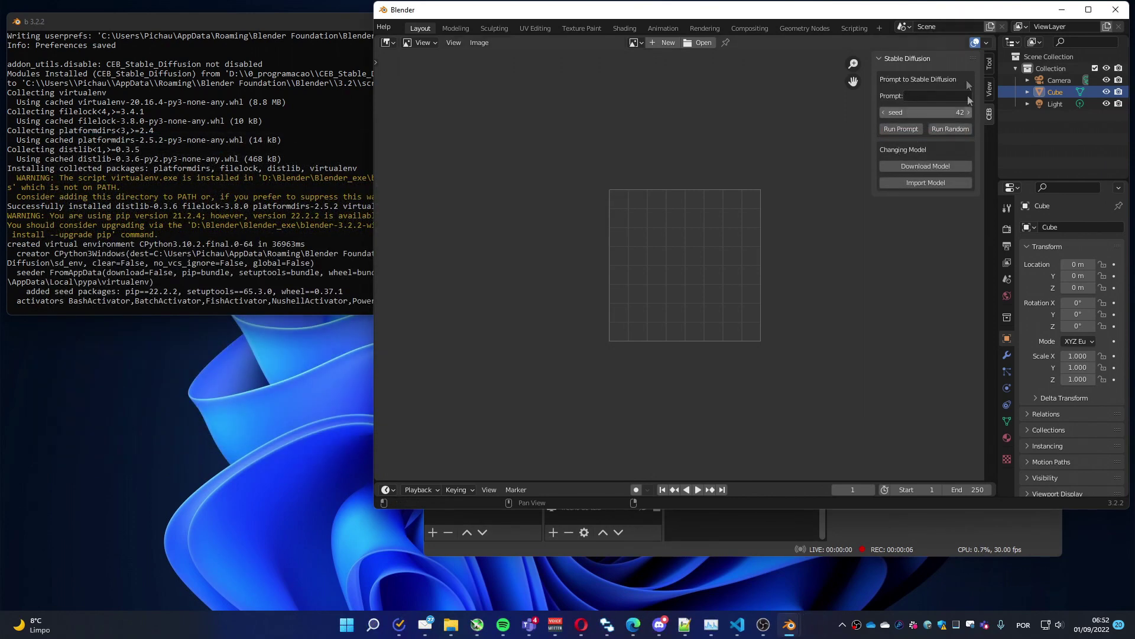
# Run the prompt 'metal insect on the rain' with seed 42 and watch the console
pyautogui.click(928, 96)
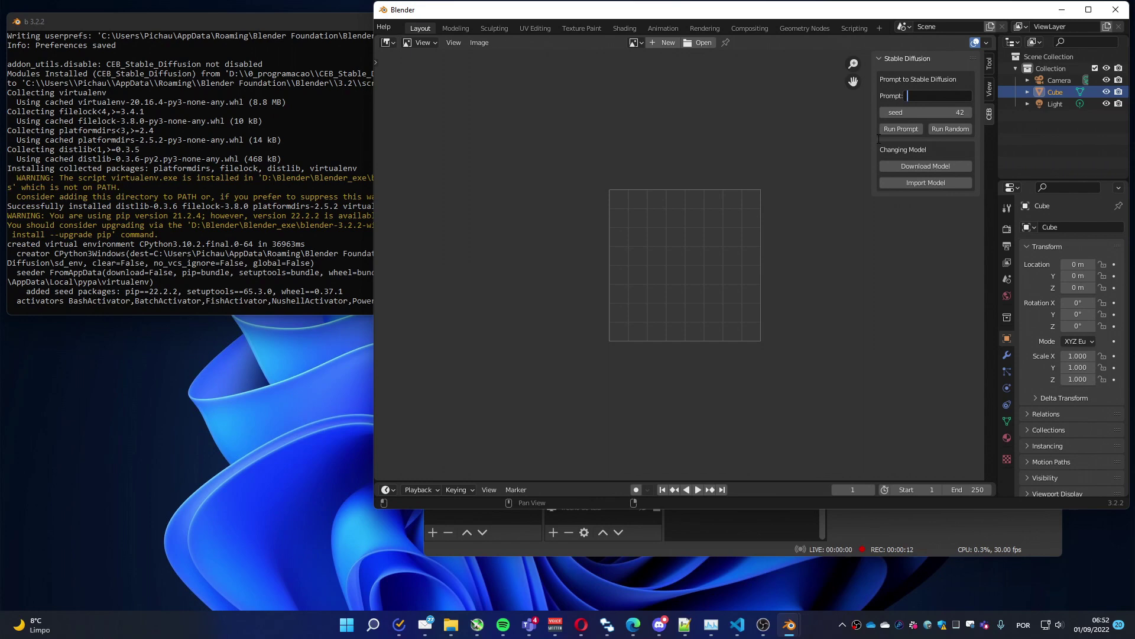
pyautogui.write('metal ')
pyautogui.write('ins')
pyautogui.write('ect ')
pyautogui.write('on the ')
pyautogui.write('rain')
pyautogui.press('Return')
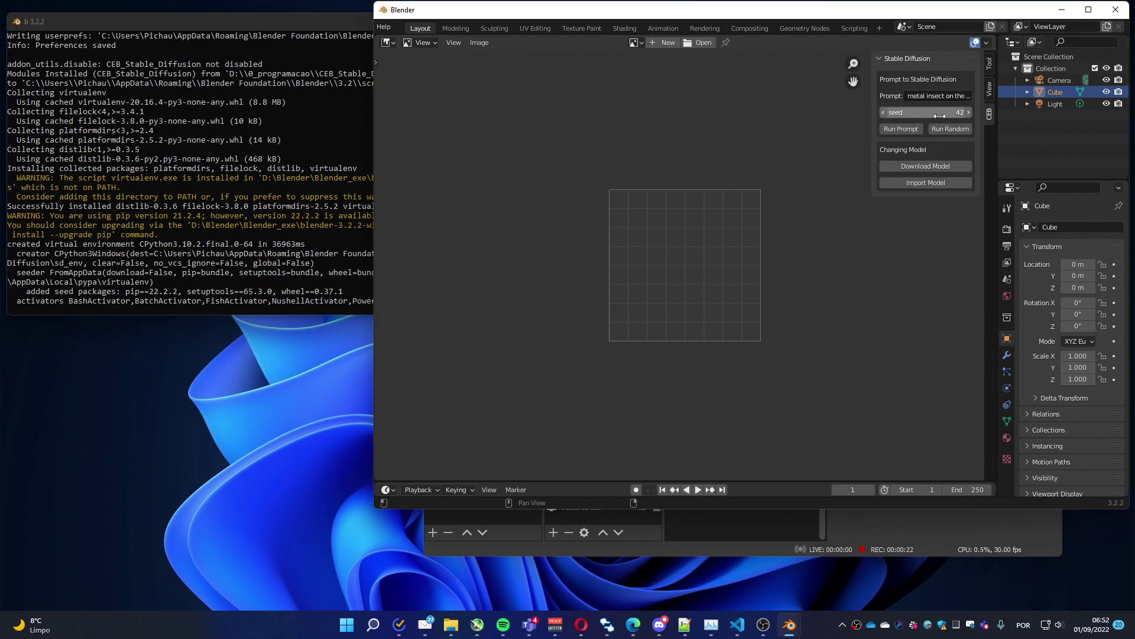
pyautogui.click(893, 128)
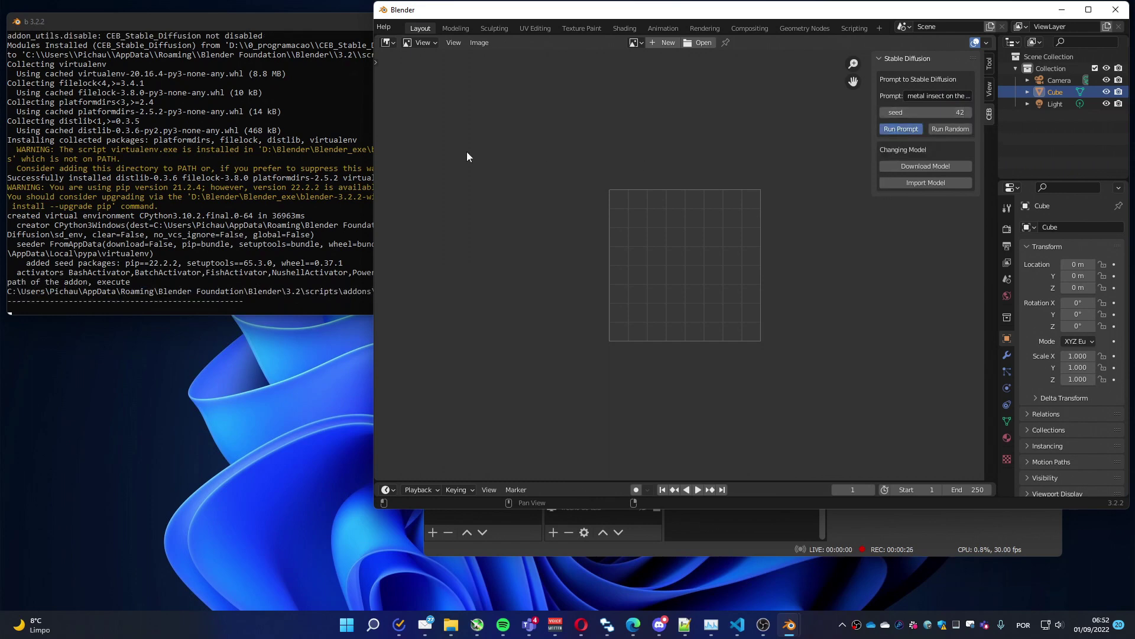
pyautogui.click(323, 29)
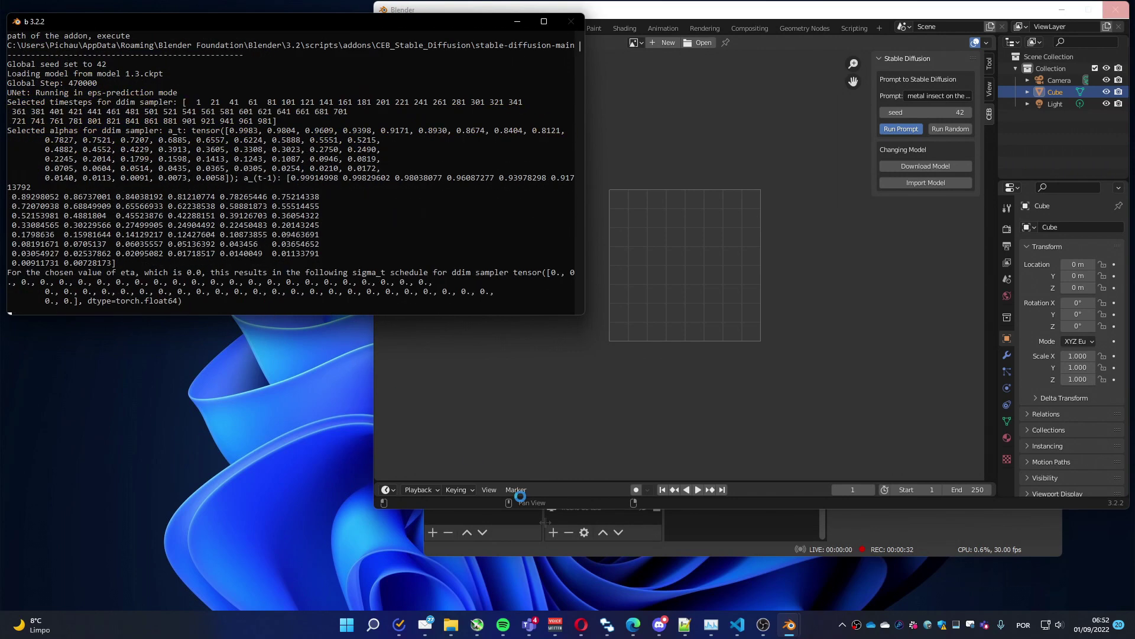
pyautogui.moveTo(478, 625)
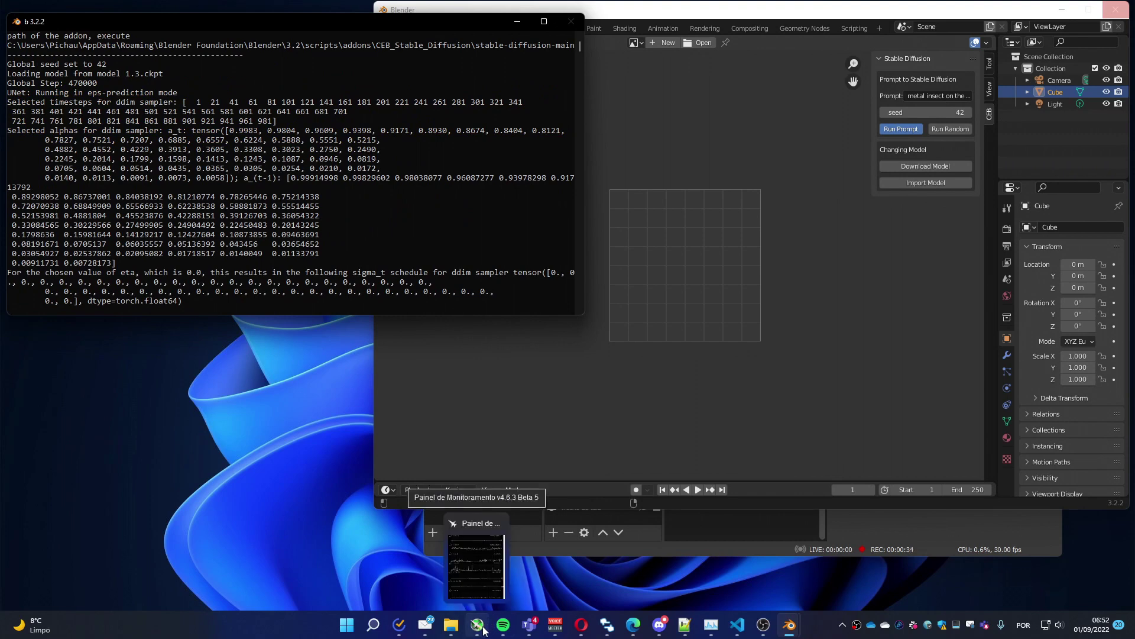
# Check GPU usage in the hardware monitor while the metal insect samples finish
pyautogui.click(477, 626)
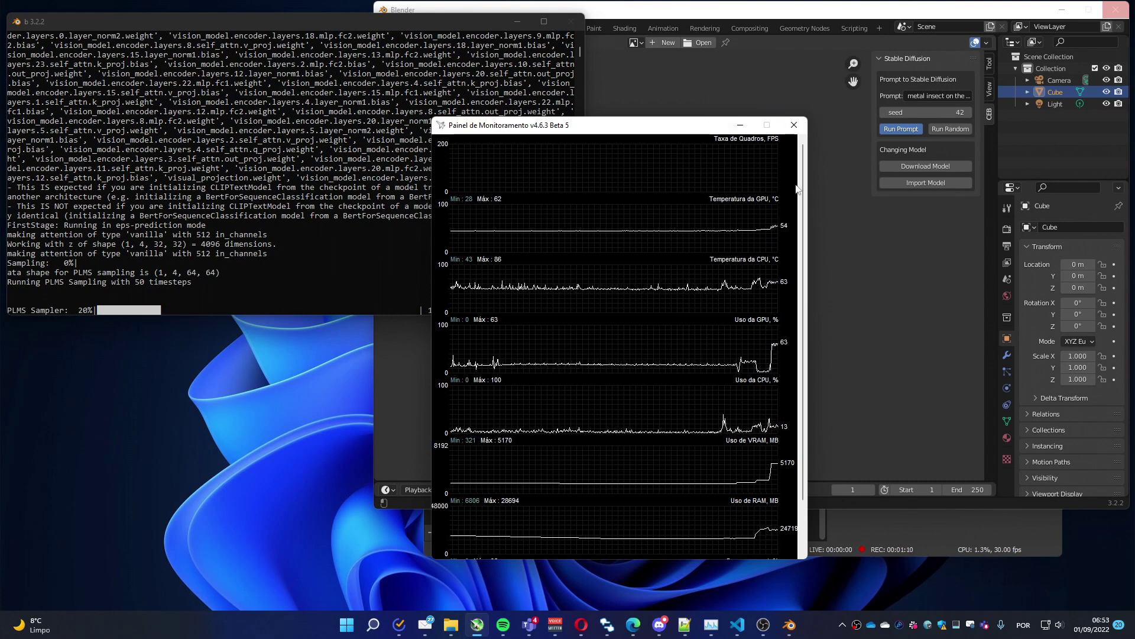
pyautogui.click(741, 126)
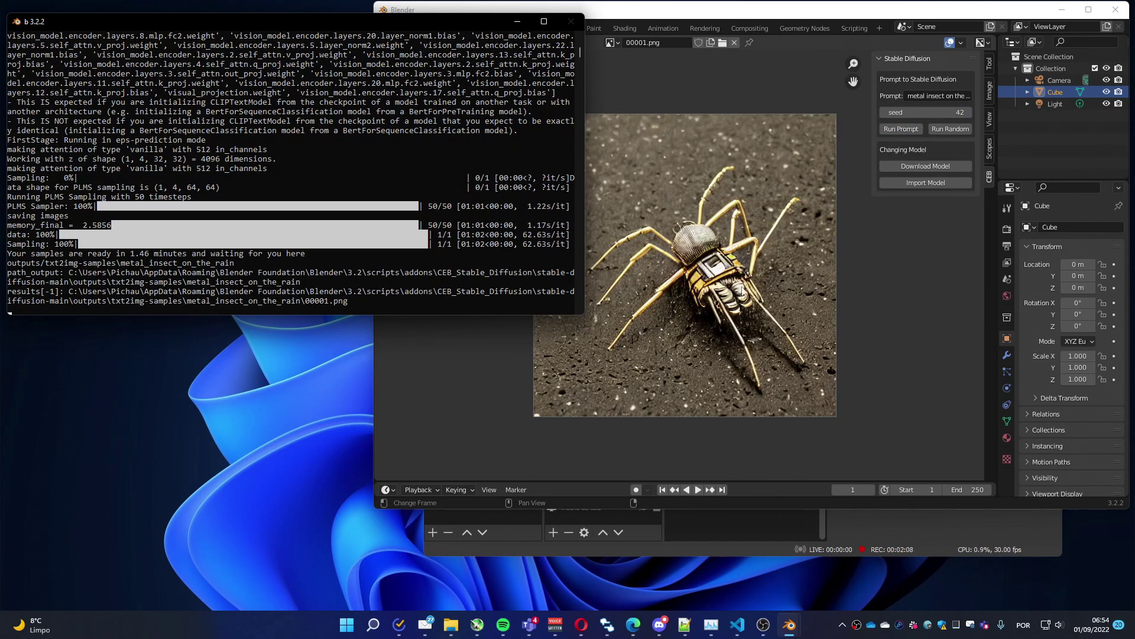
# Start another image generation with a random seed while 00001.png stays displayed
pyautogui.click(942, 130)
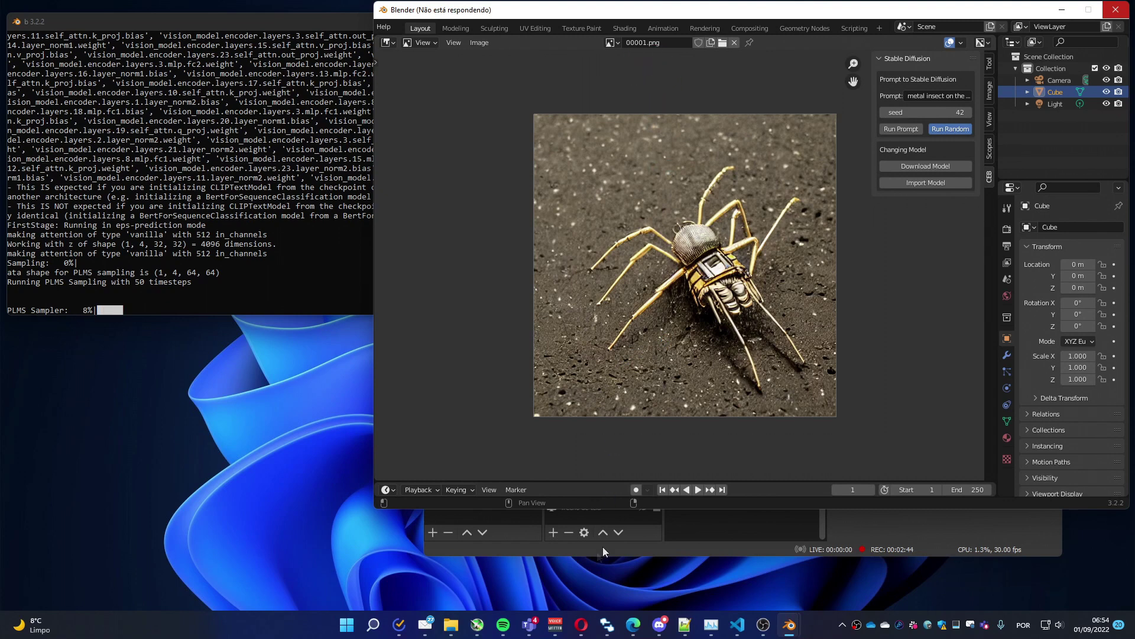
pyautogui.moveTo(451, 625)
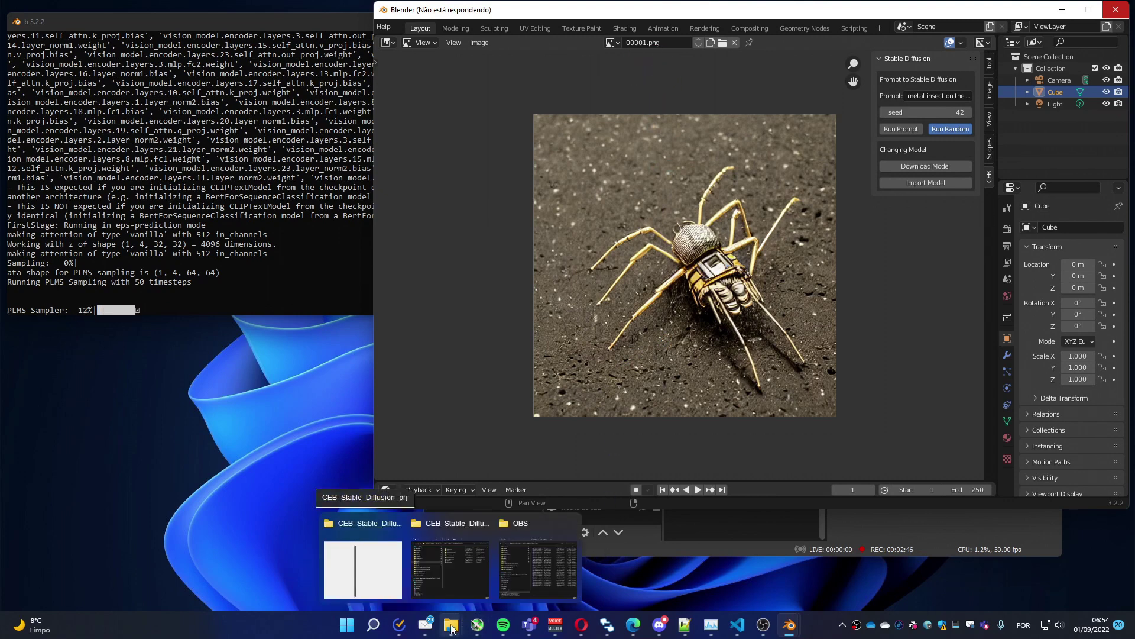
pyautogui.click(462, 570)
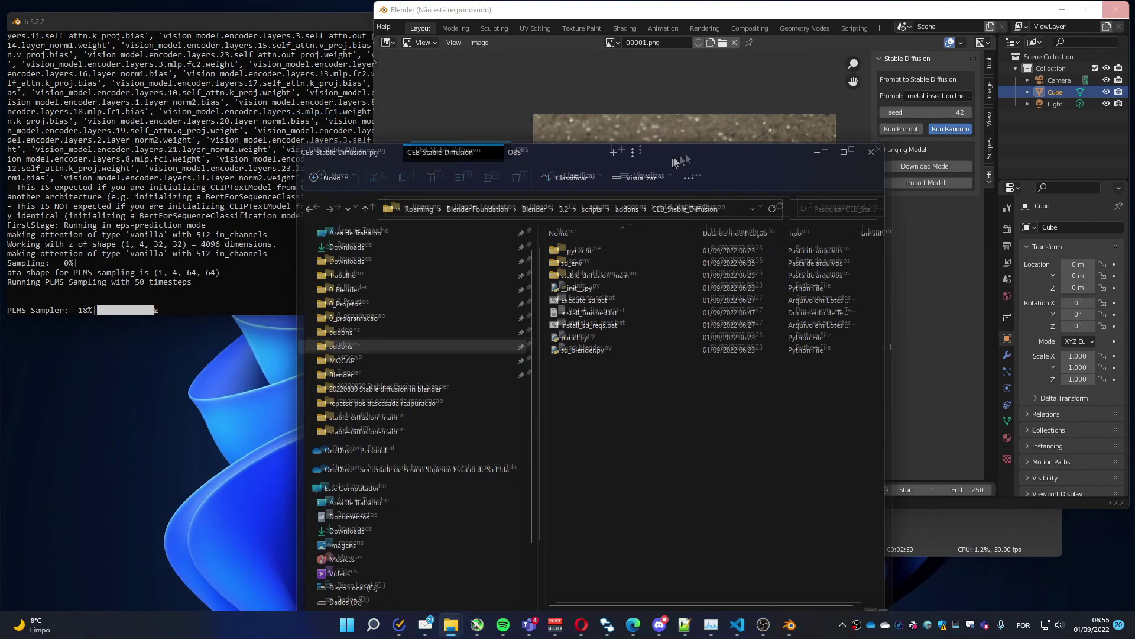
pyautogui.moveTo(412, 89); pyautogui.dragTo(754, 161)
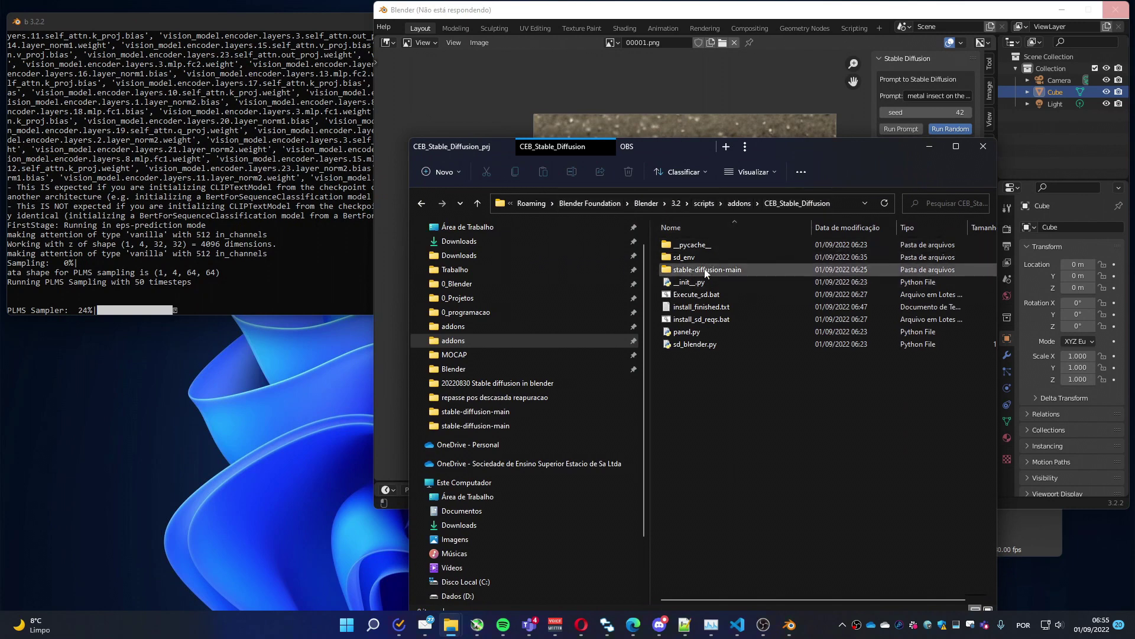
pyautogui.doubleClick(707, 271)
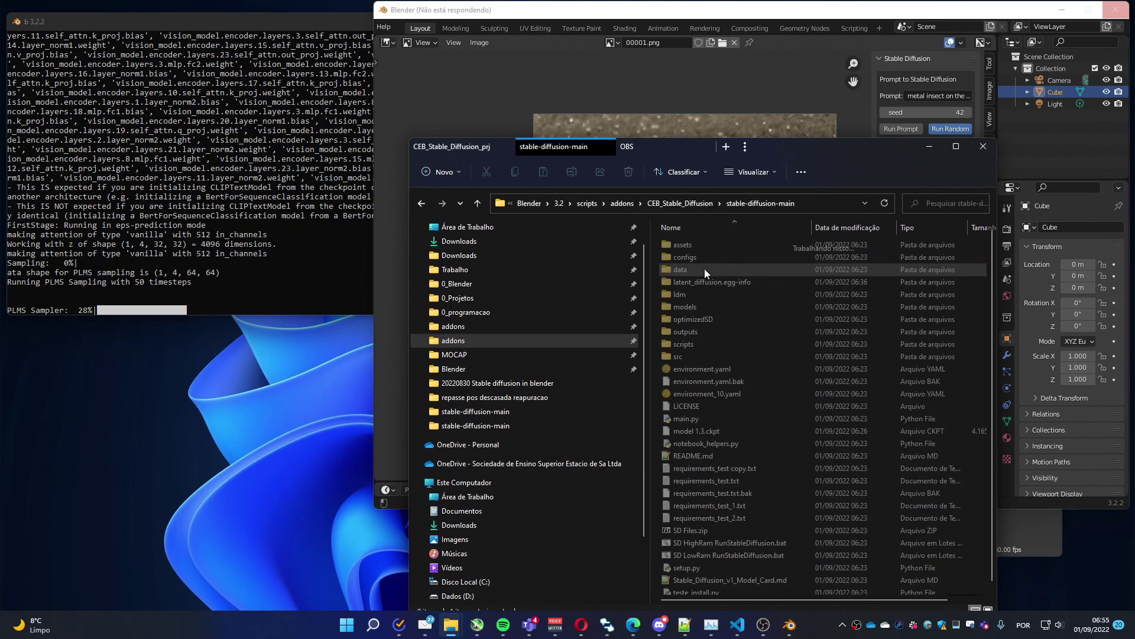
pyautogui.doubleClick(690, 334)
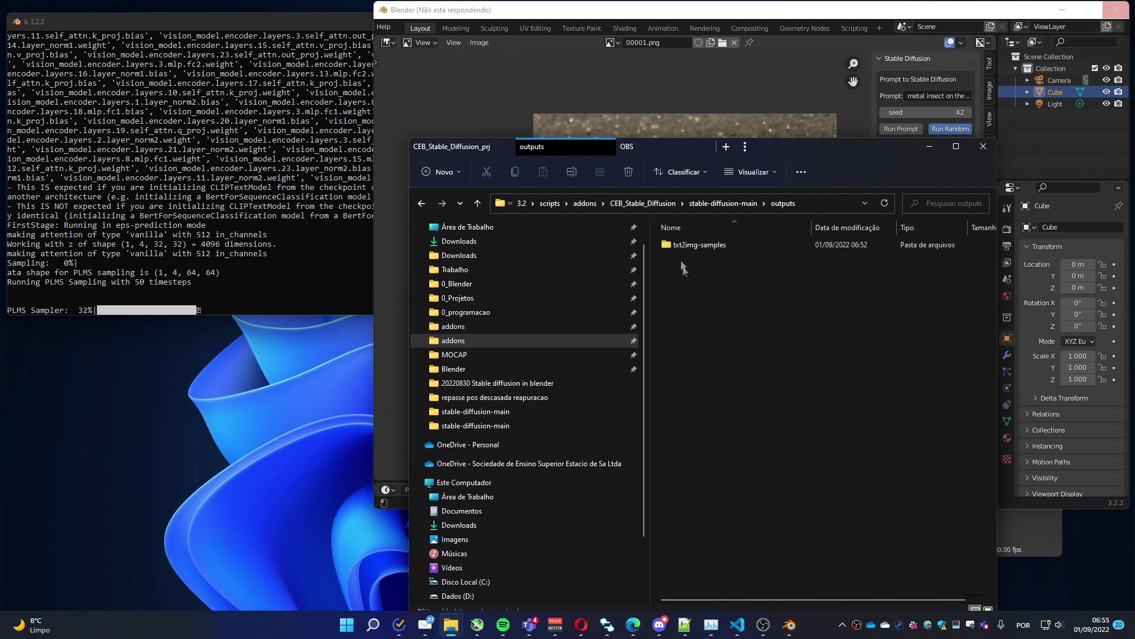
pyautogui.doubleClick(687, 248)
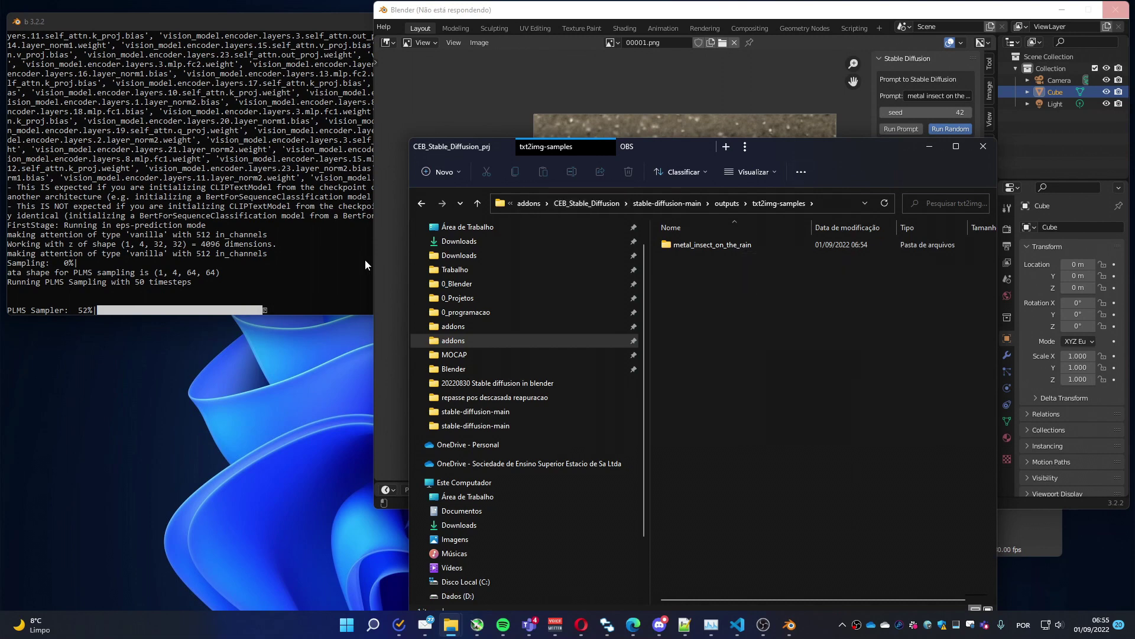
pyautogui.click(684, 204)
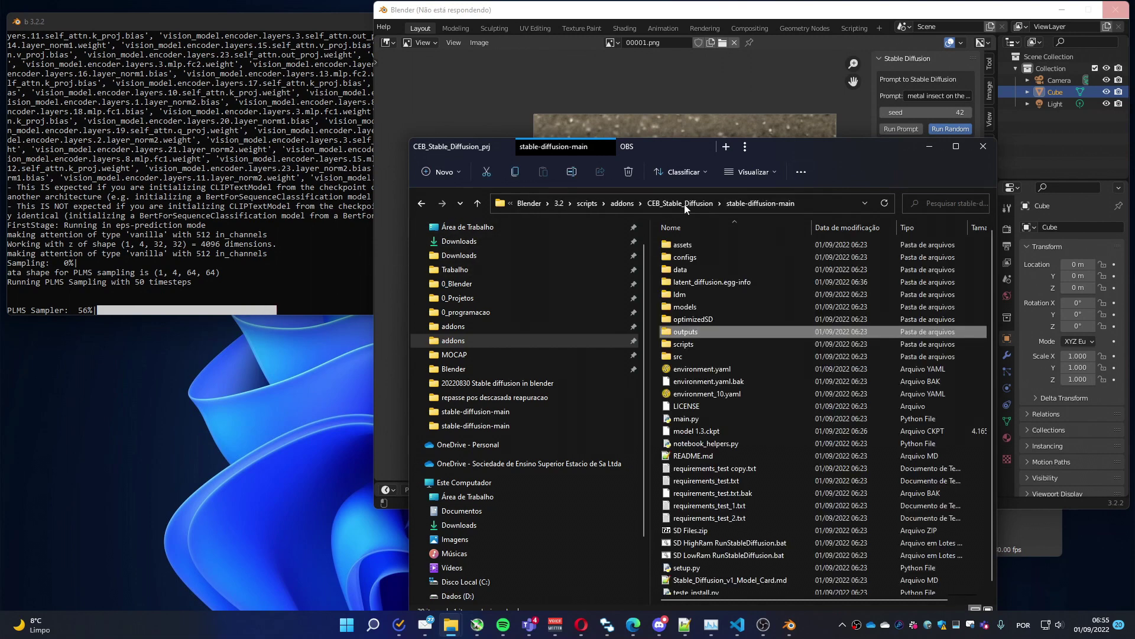
pyautogui.click(692, 203)
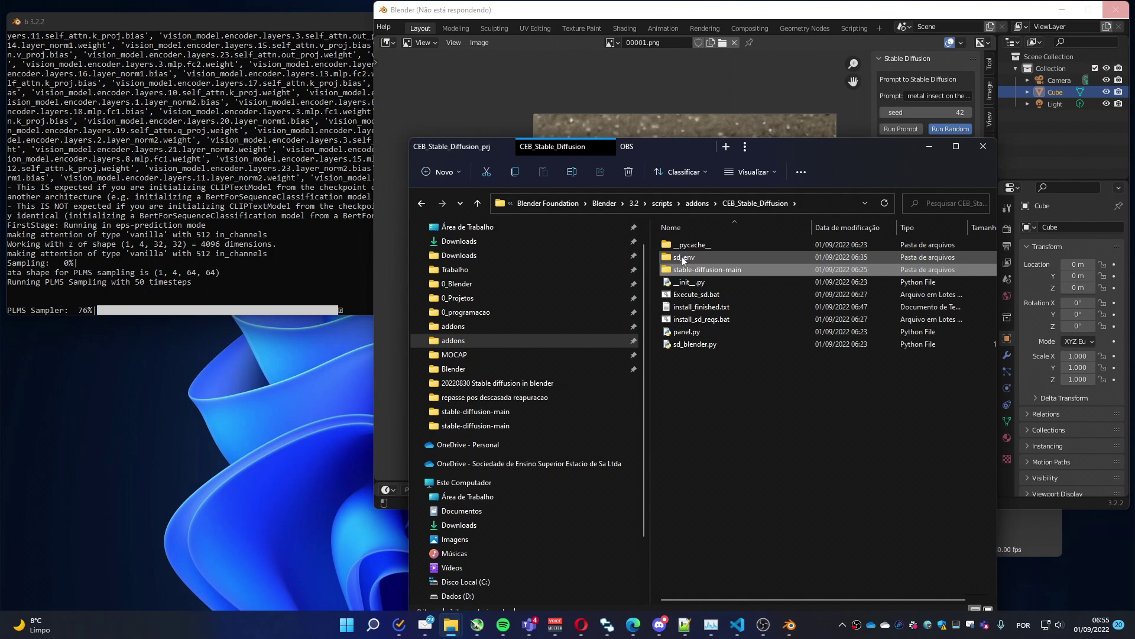
pyautogui.click(934, 150)
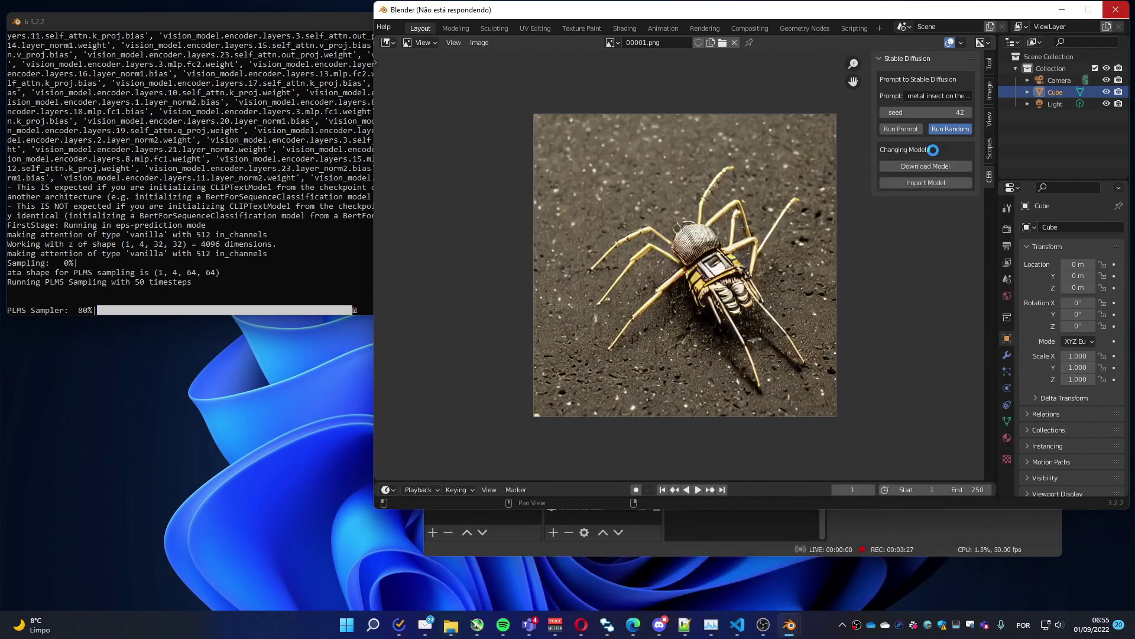
pyautogui.click(276, 28)
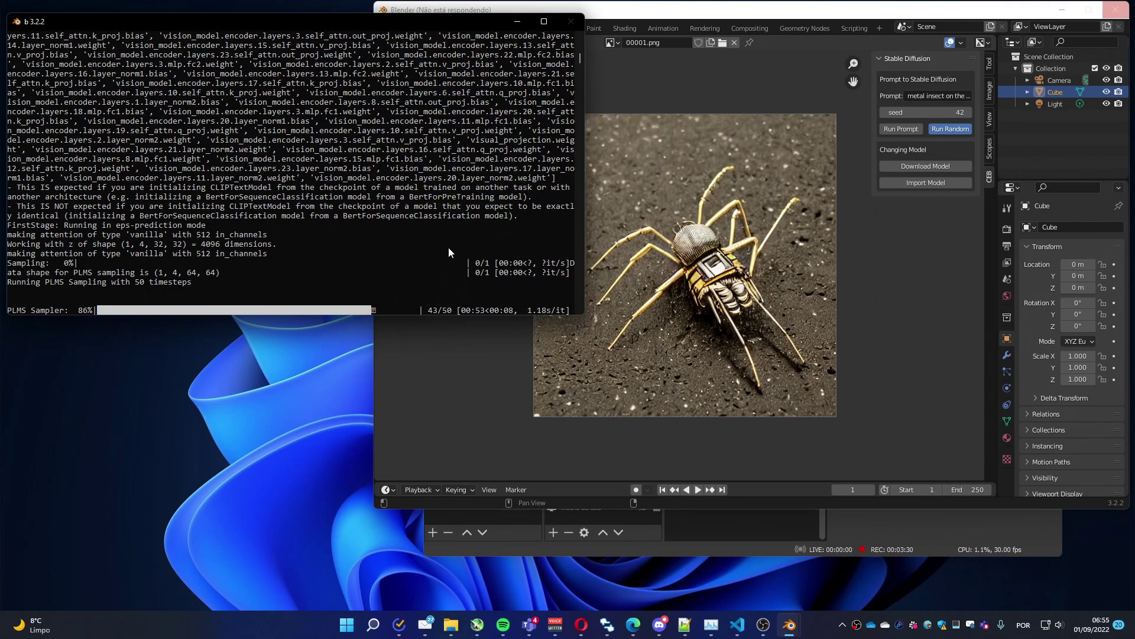
# Rearrange the console and Blender windows to watch the second generation finish
pyautogui.click(515, 12)
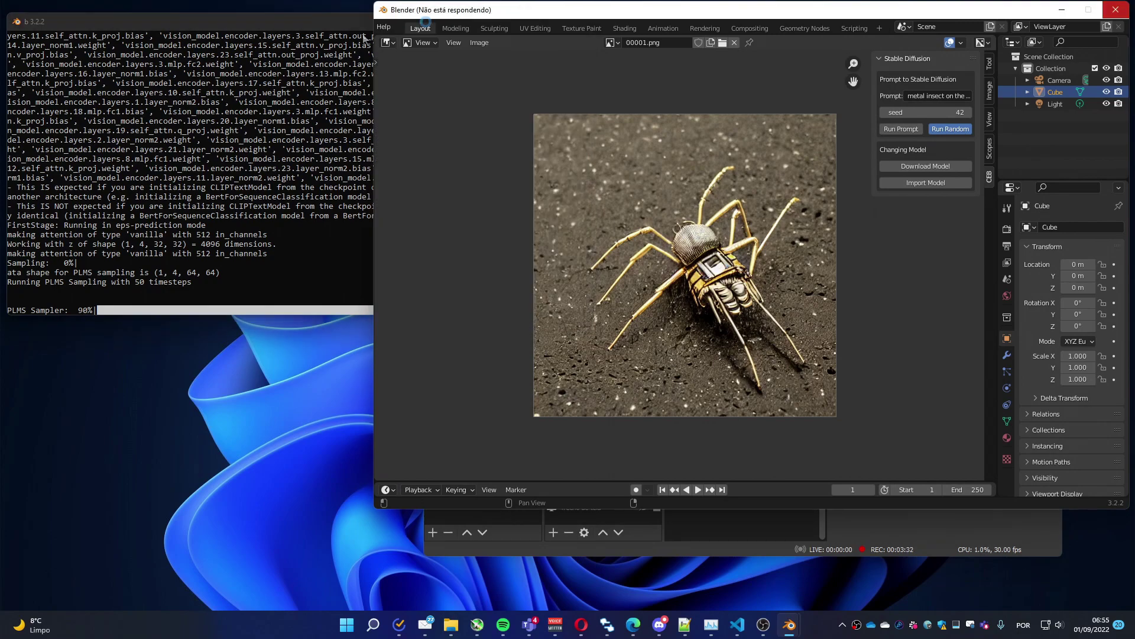
pyautogui.moveTo(337, 31); pyautogui.dragTo(426, 53)
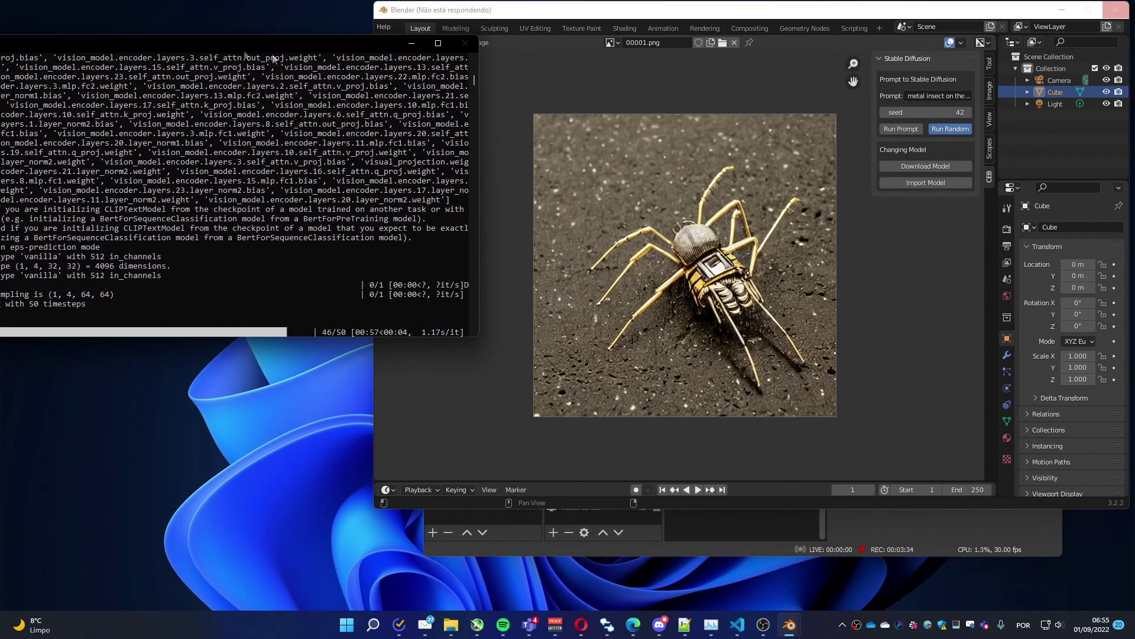
pyautogui.click(467, 7)
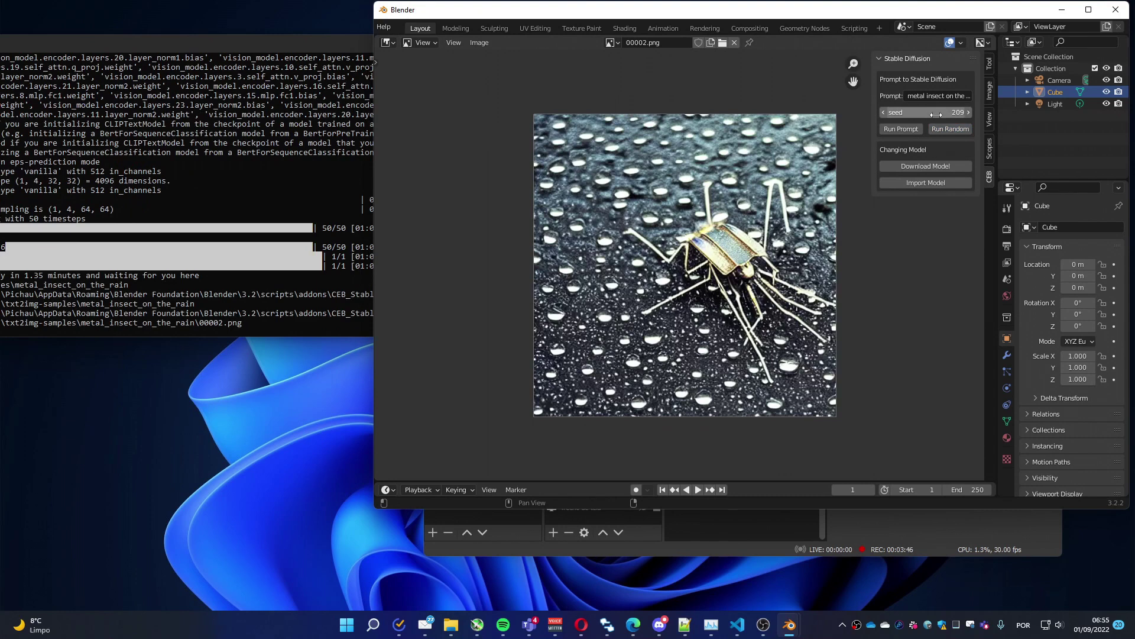
# Compare 00001.png with 00002.png in the Image Editor, ending on 00002.png
pyautogui.click(611, 43)
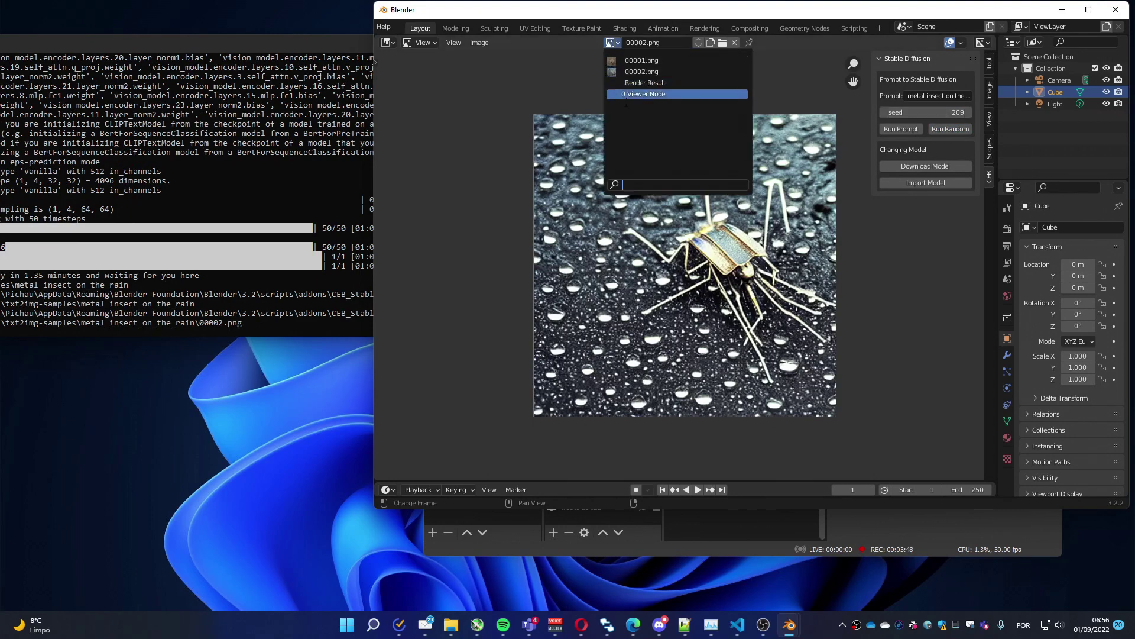
pyautogui.click(642, 60)
pyautogui.click(609, 43)
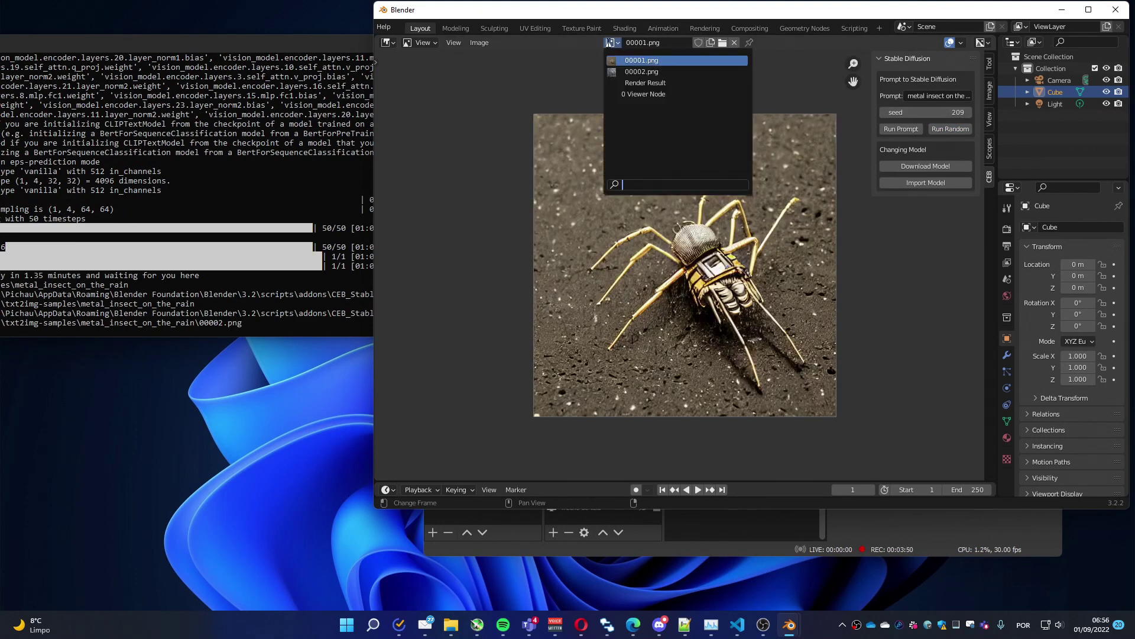
pyautogui.click(641, 71)
pyautogui.moveTo(451, 624)
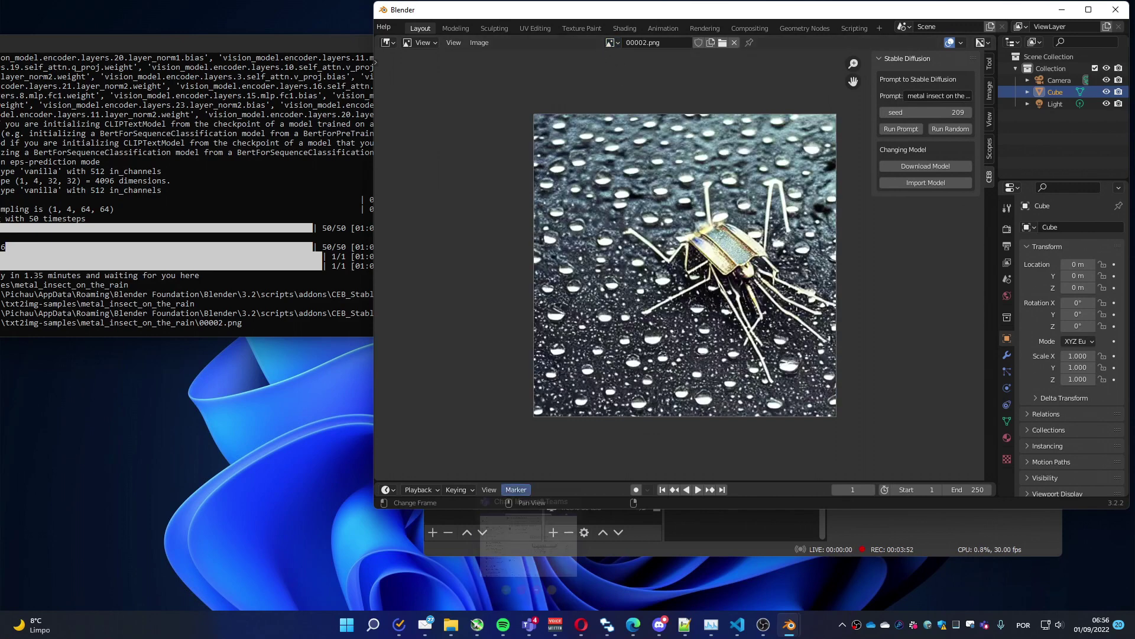
pyautogui.click(456, 555)
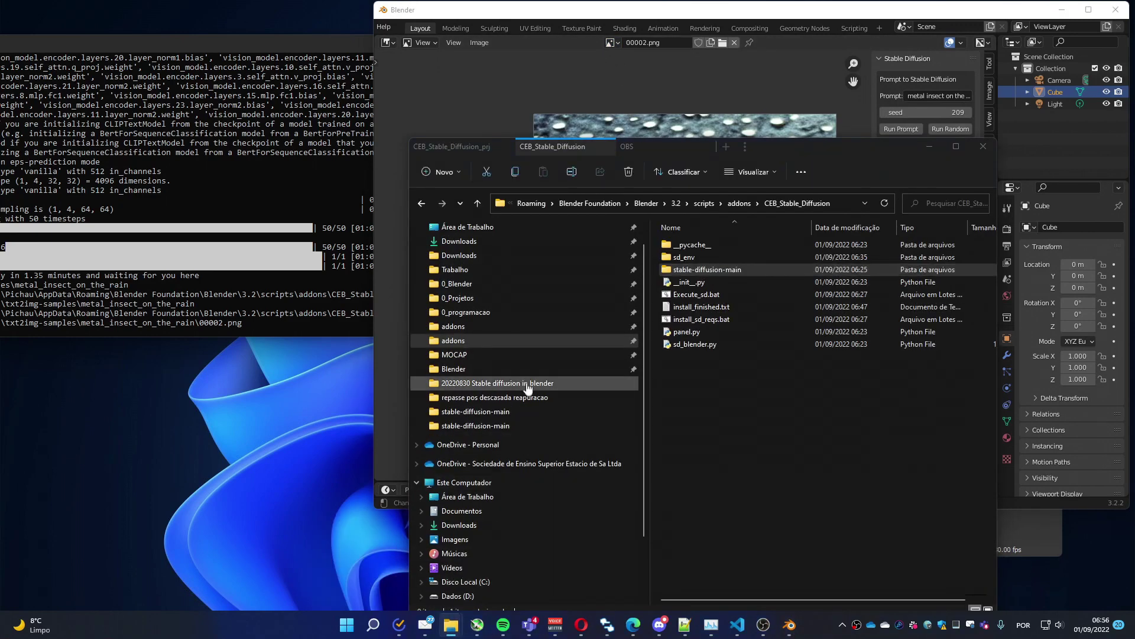
# Browse to stable-diffusion-main/outputs/txt2img-samples/metal_insect_on_the_rain/txt and select 2-output_args.txt
pyautogui.doubleClick(695, 271)
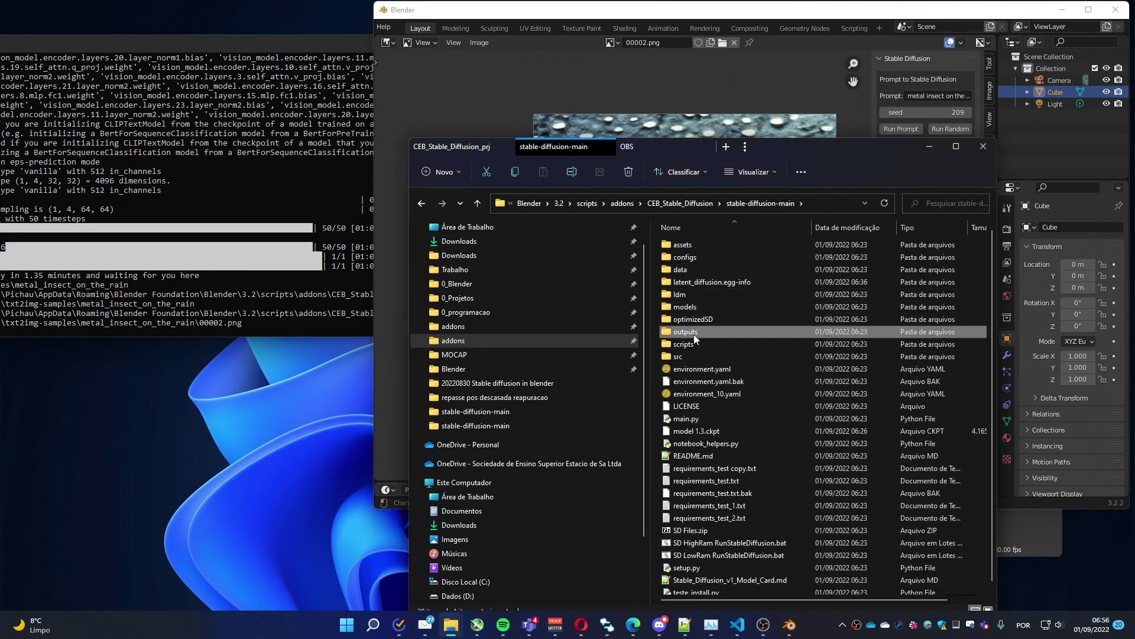
pyautogui.doubleClick(693, 335)
pyautogui.doubleClick(695, 246)
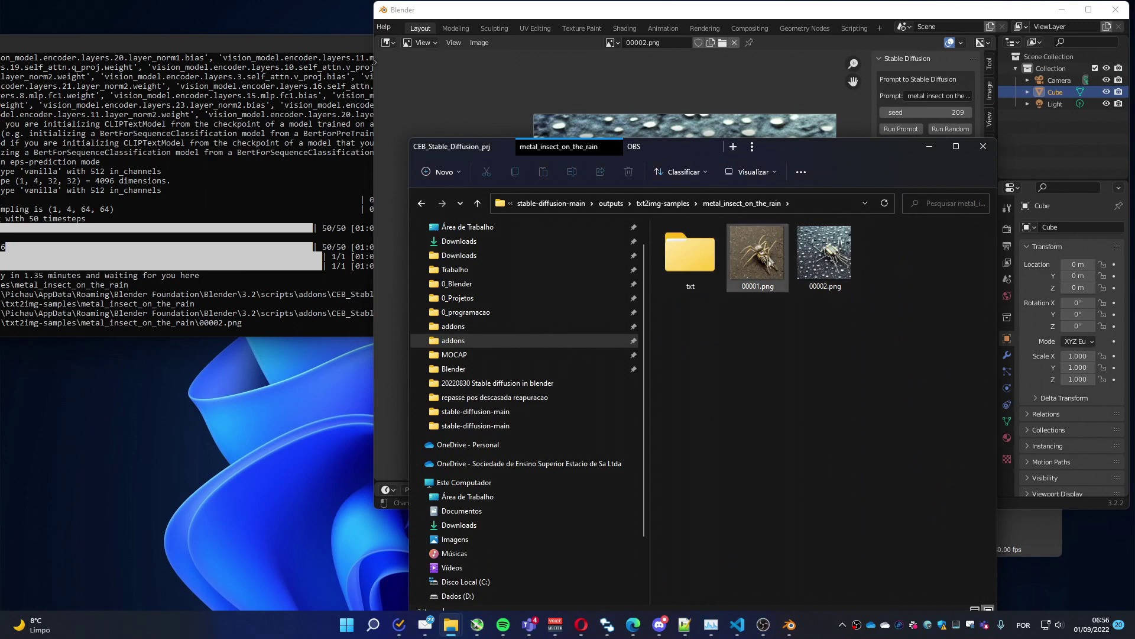
pyautogui.doubleClick(680, 264)
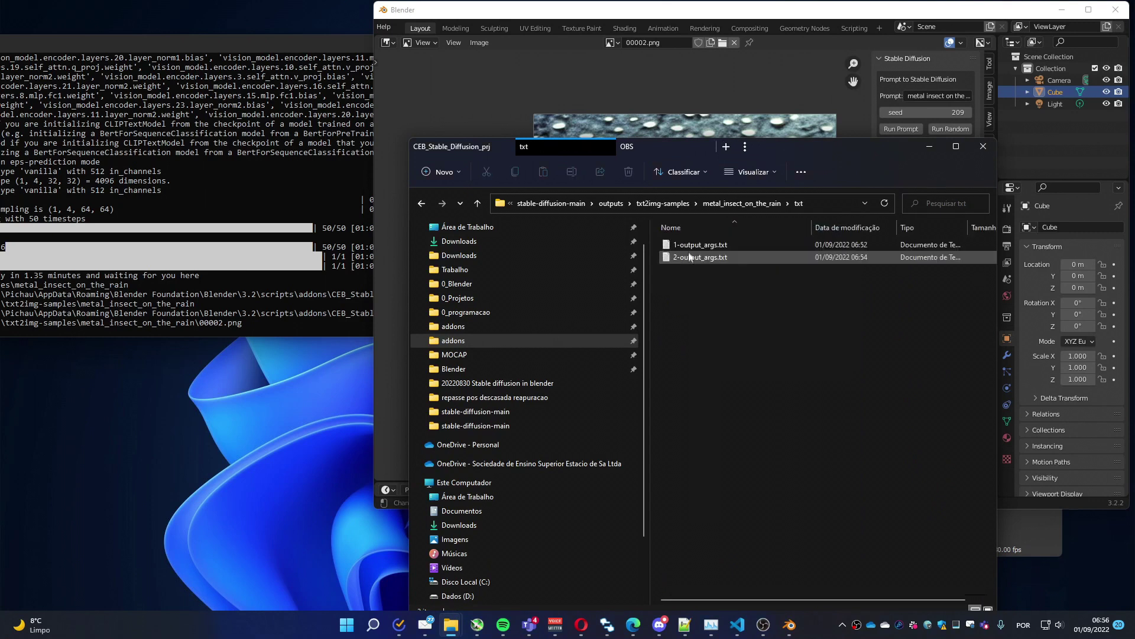
pyautogui.click(693, 259)
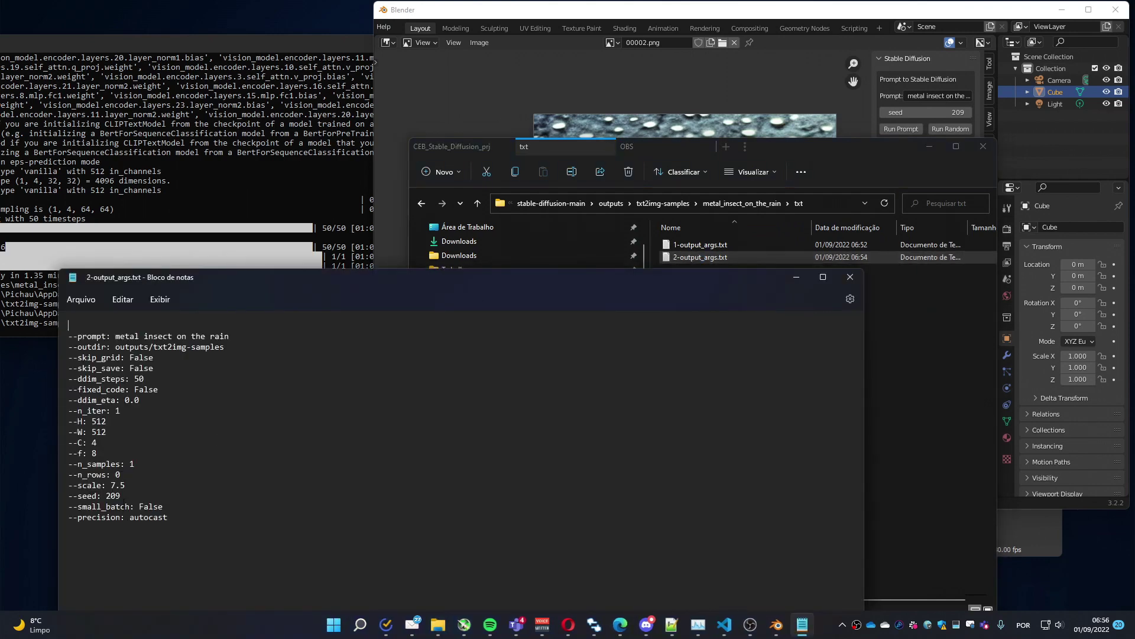
# Highlight the seeds in both settings files: 209 in 2-output_args.txt, 42 in 1-output_args.txt
pyautogui.moveTo(121, 495); pyautogui.dragTo(87, 495)
pyautogui.doubleClick(679, 246)
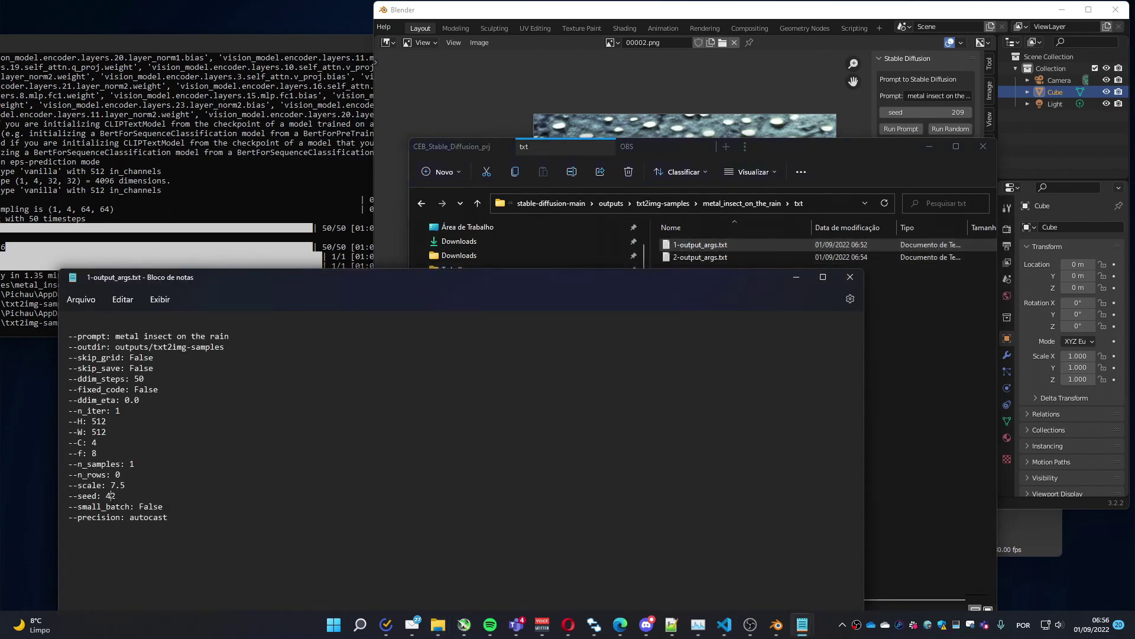
pyautogui.moveTo(112, 496); pyautogui.dragTo(90, 495)
pyautogui.click(877, 16)
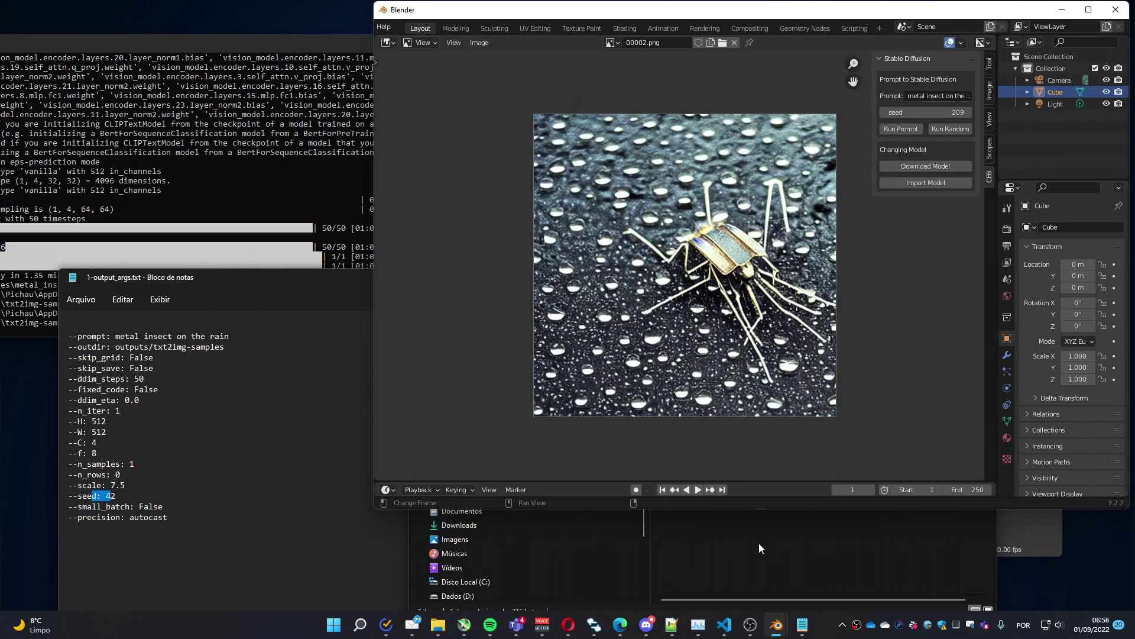
pyautogui.moveTo(750, 625)
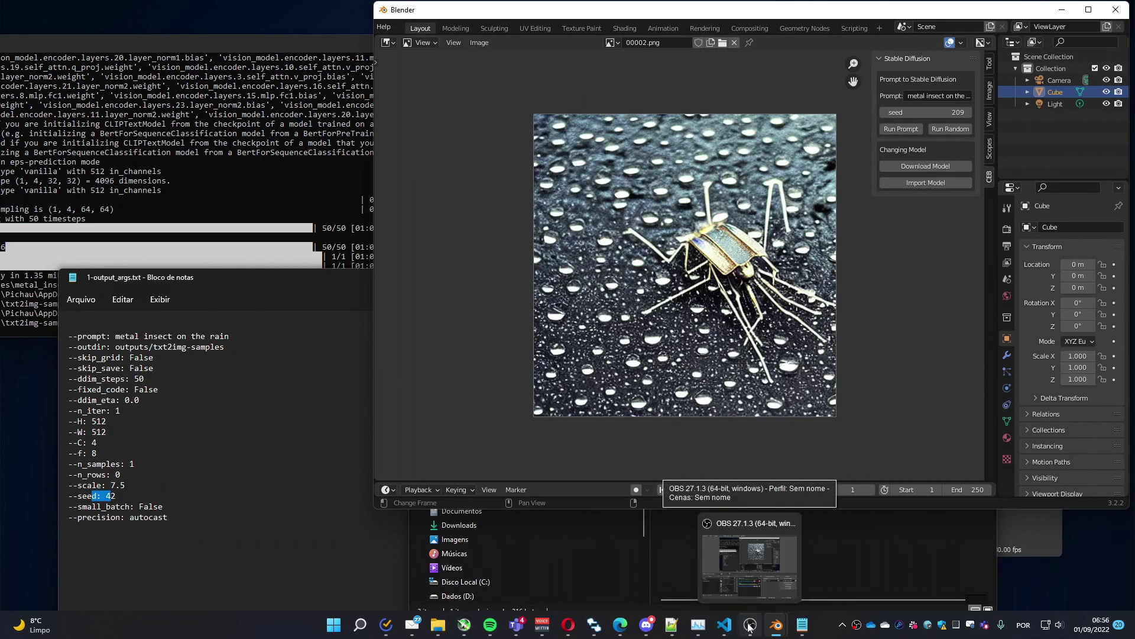
# Bring the OBS Studio window in front of Blender from the taskbar
pyautogui.click(749, 625)
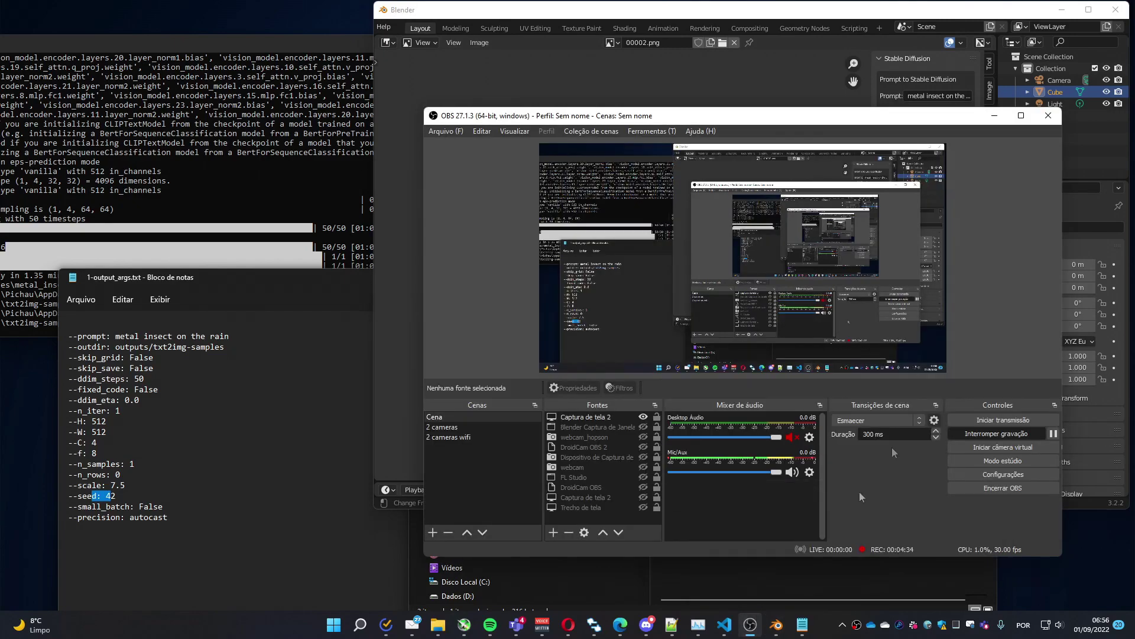